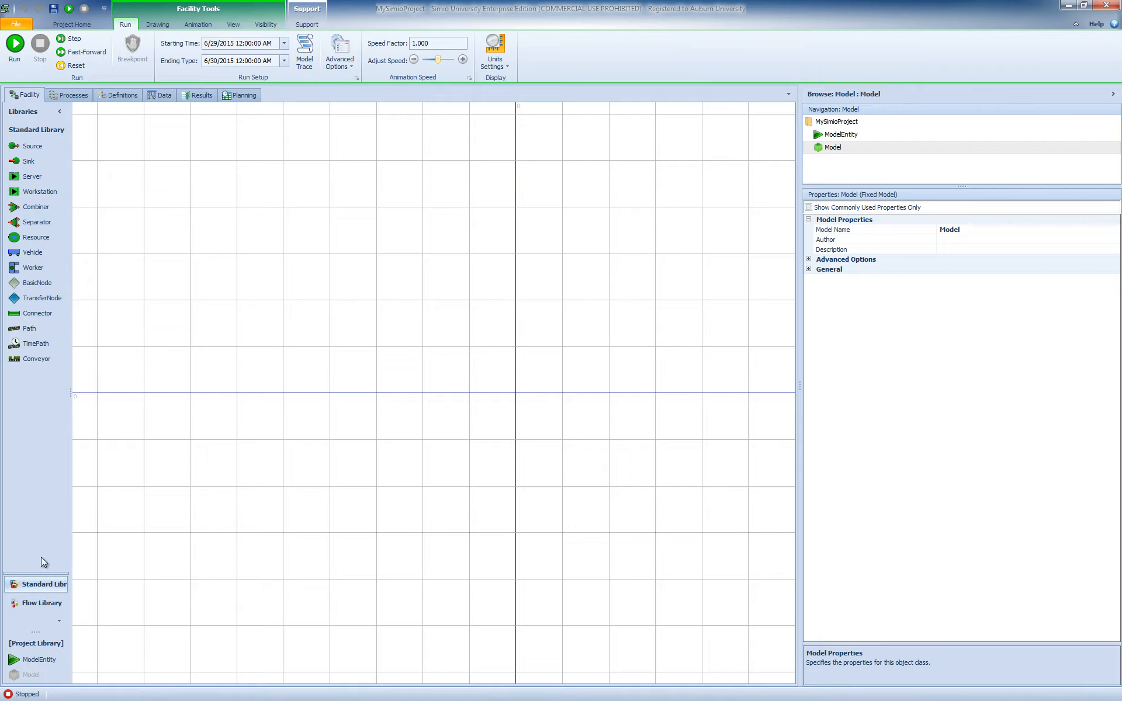
# - Review the link objects in the Standard Library and the contents of the Flow Library, returning to the Standard Library
pyautogui.click(41, 314)
pyautogui.click(37, 344)
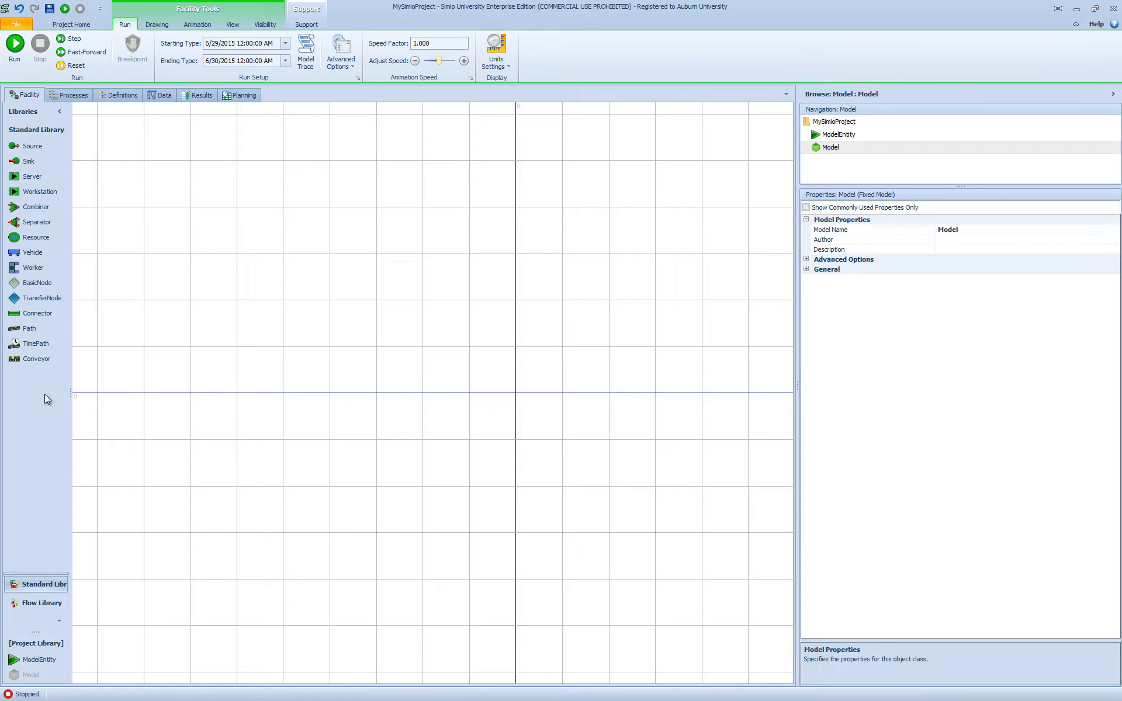
pyautogui.click(45, 608)
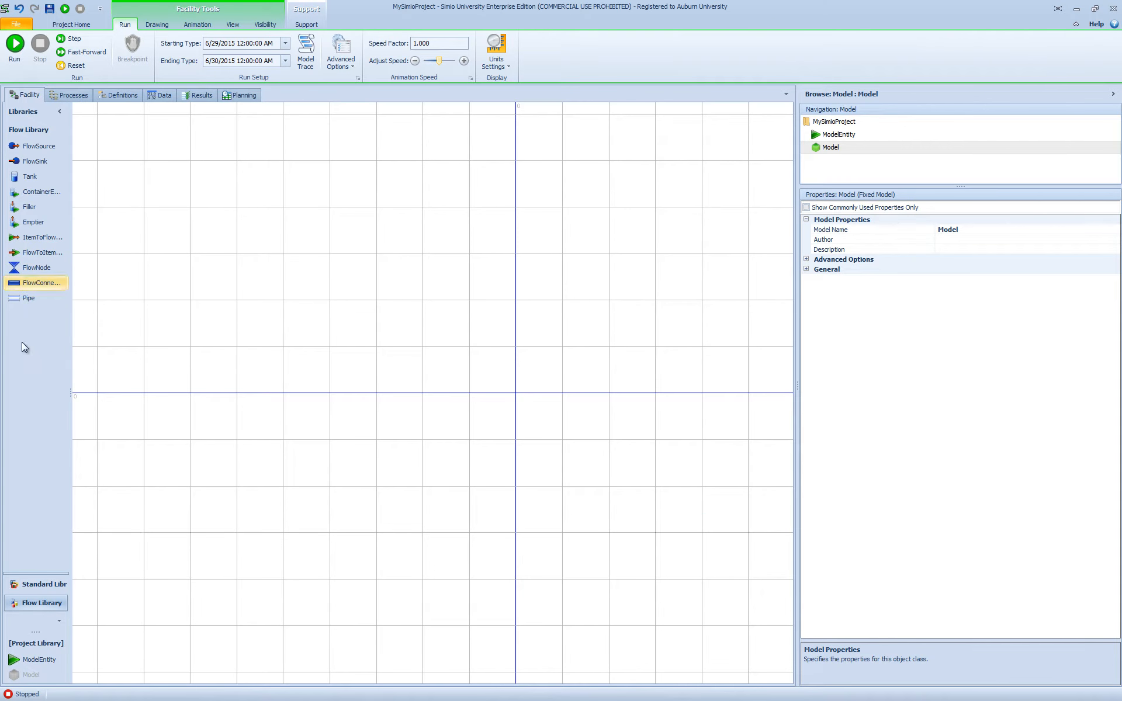
pyautogui.click(44, 584)
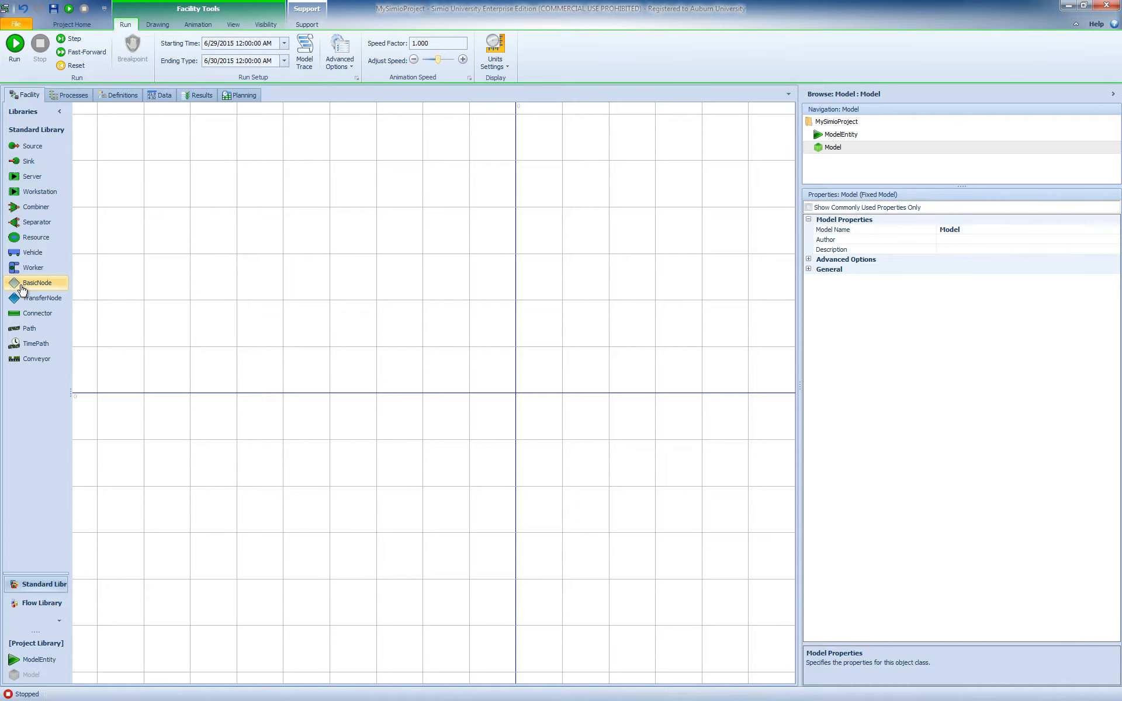
# - Place a BasicNode in the empty facility and inspect its Initial Traveler Capacity and Entry Ranking Rule properties
pyautogui.moveTo(35, 283); pyautogui.dragTo(314, 315)
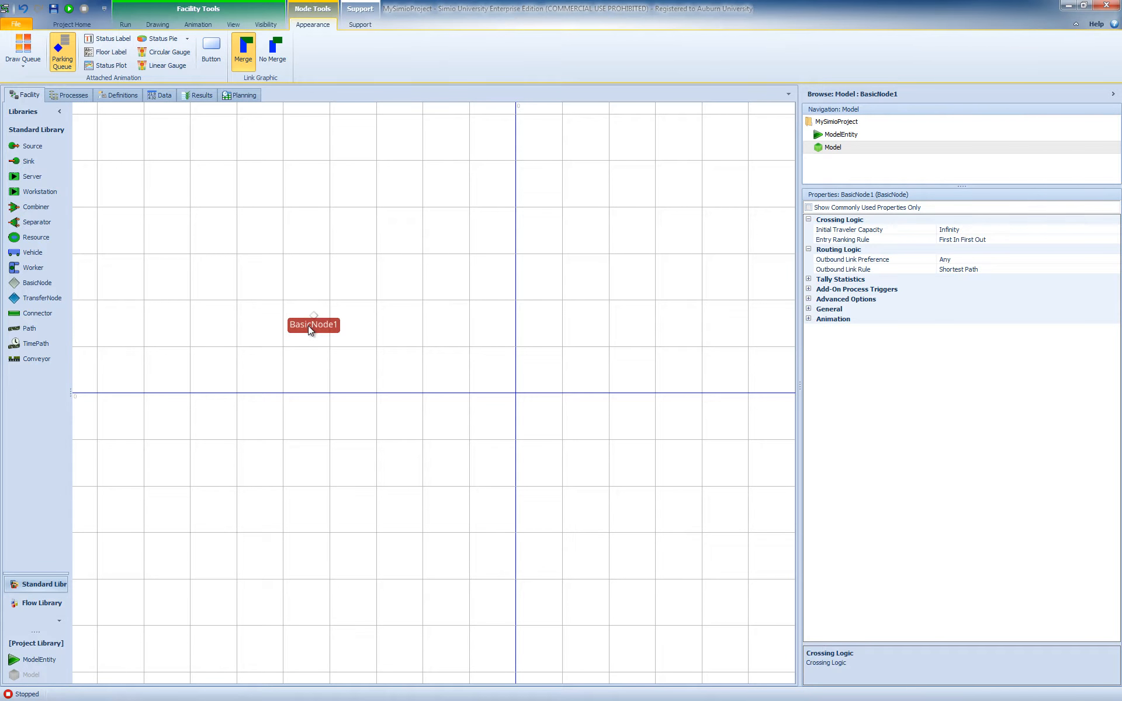
pyautogui.click(883, 234)
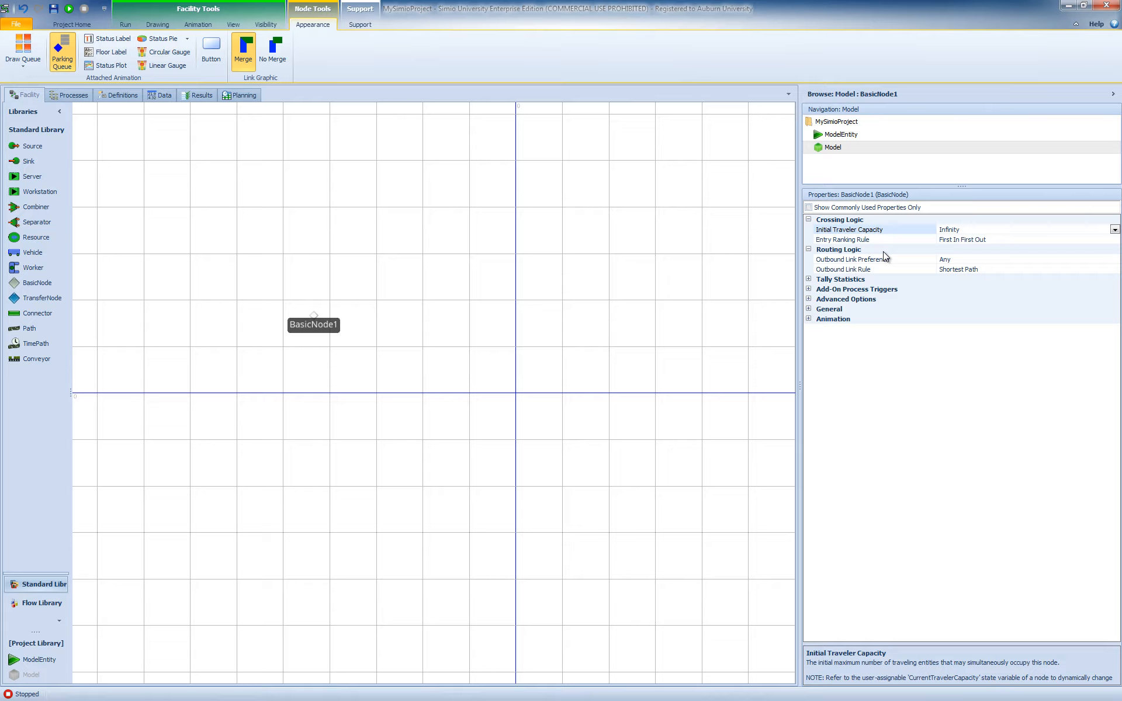
pyautogui.click(858, 241)
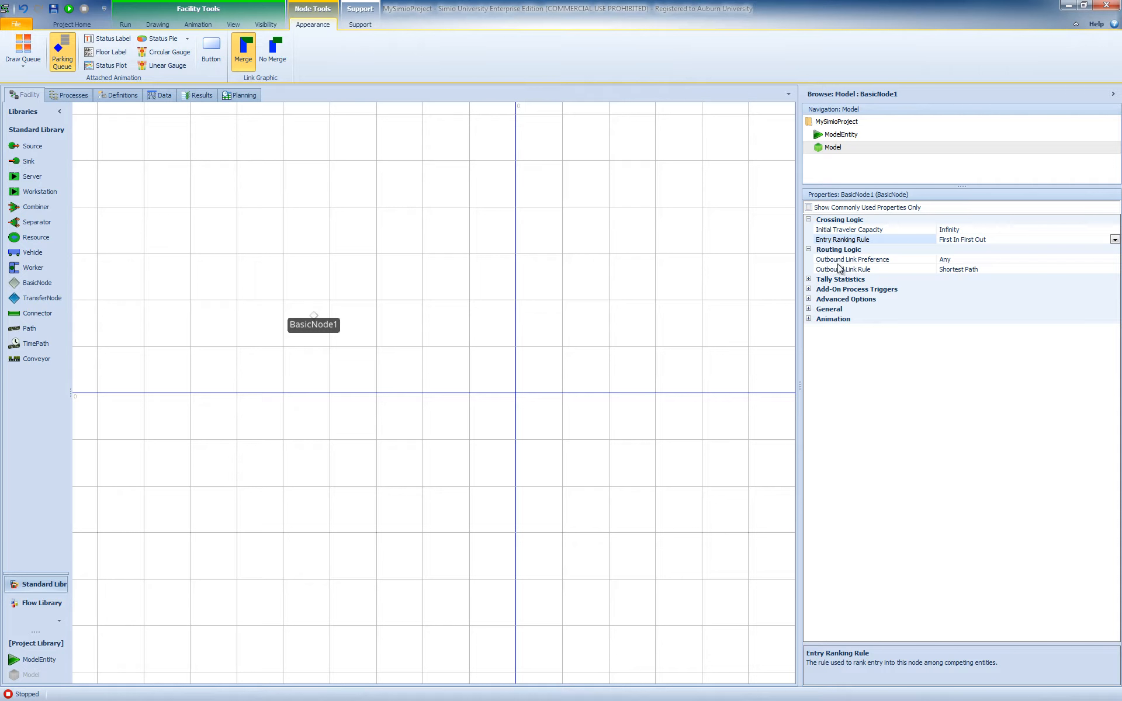
# - Examine the BasicNode's Outbound Link Preference choices, Outbound Link Rule choices and Add-On Process Triggers
pyautogui.click(1114, 262)
pyautogui.click(1114, 260)
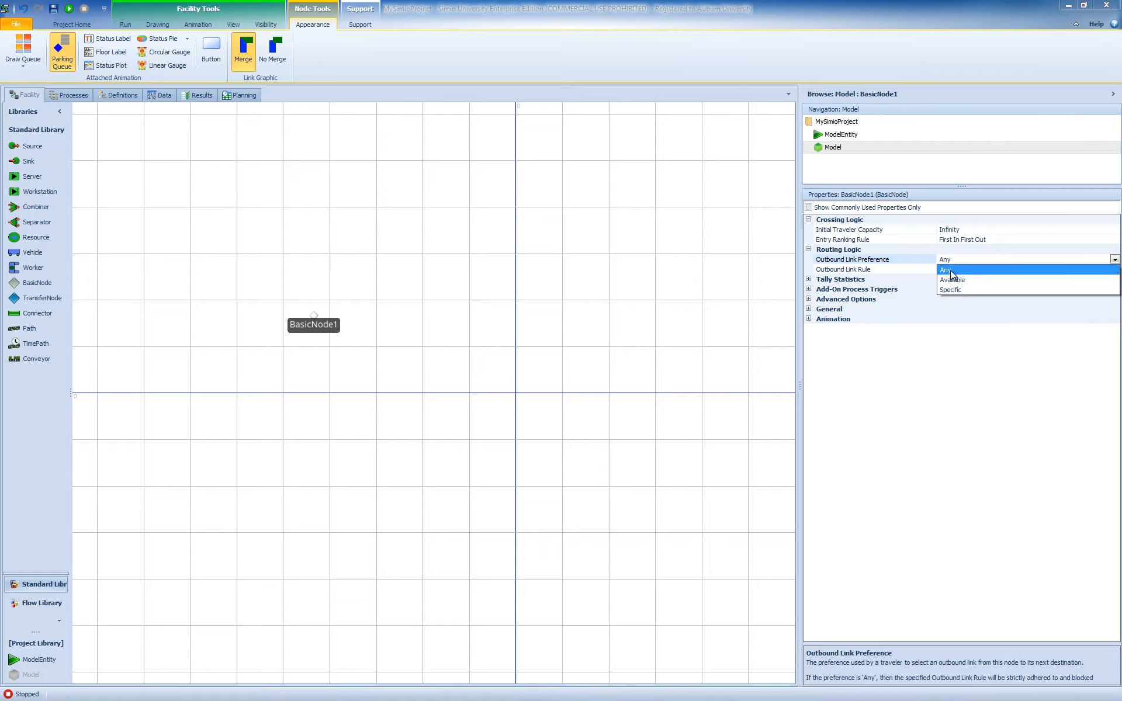
pyautogui.click(899, 270)
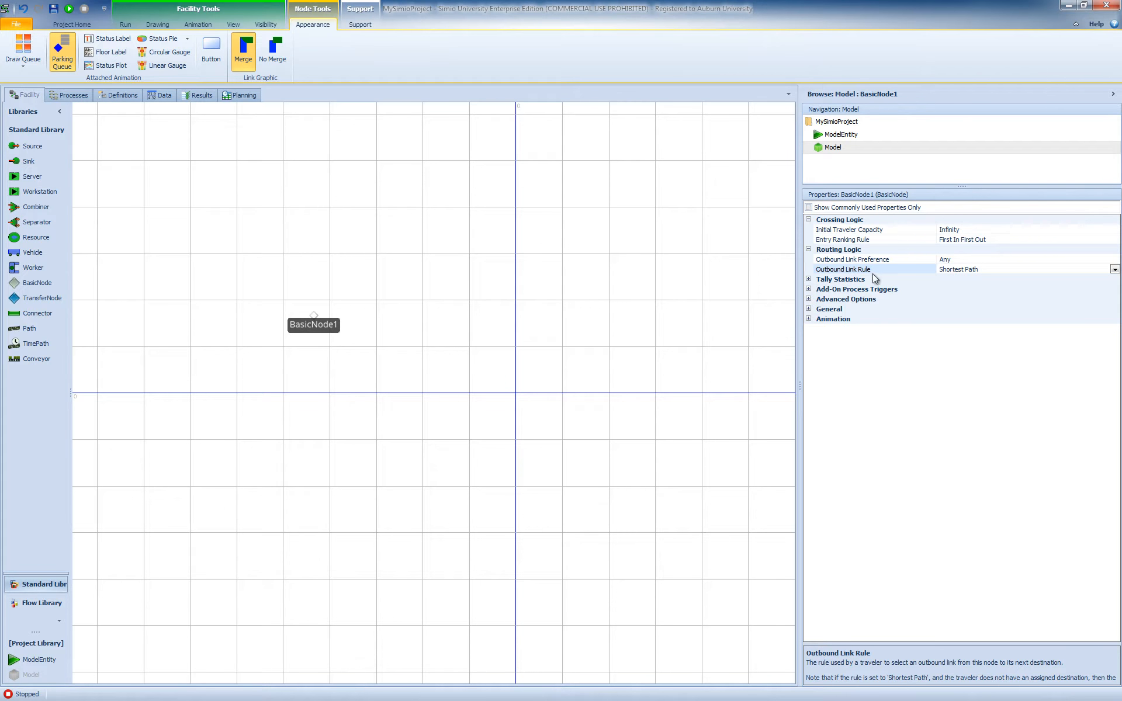
pyautogui.click(1114, 270)
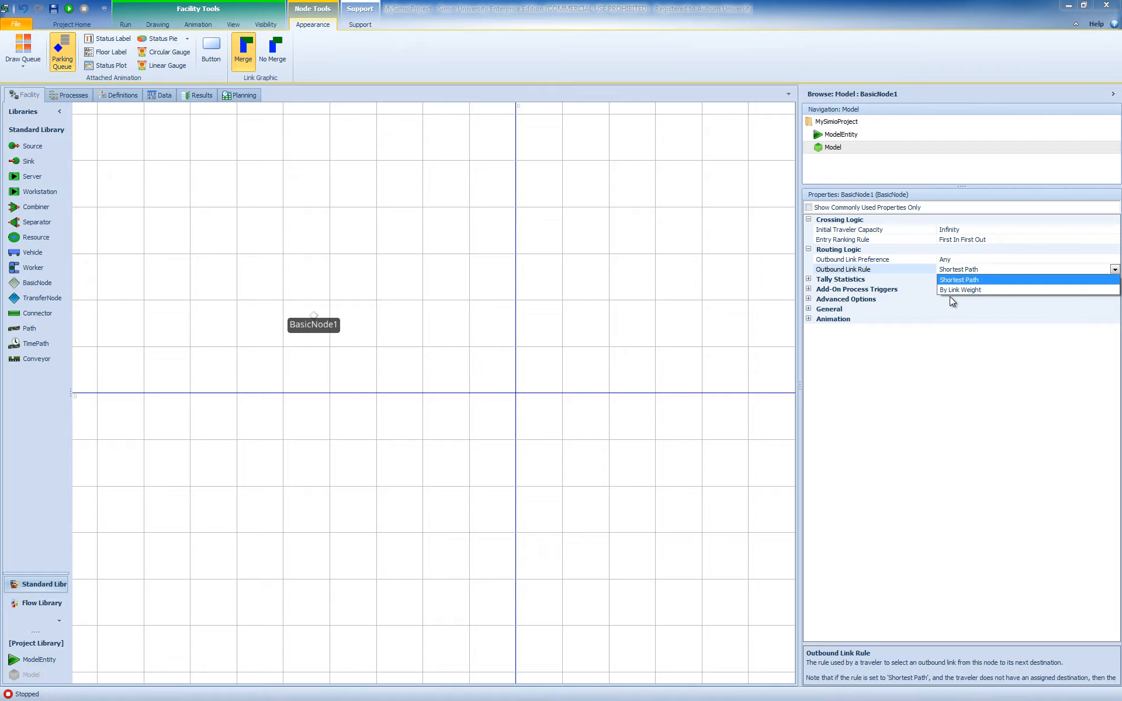
pyautogui.click(958, 359)
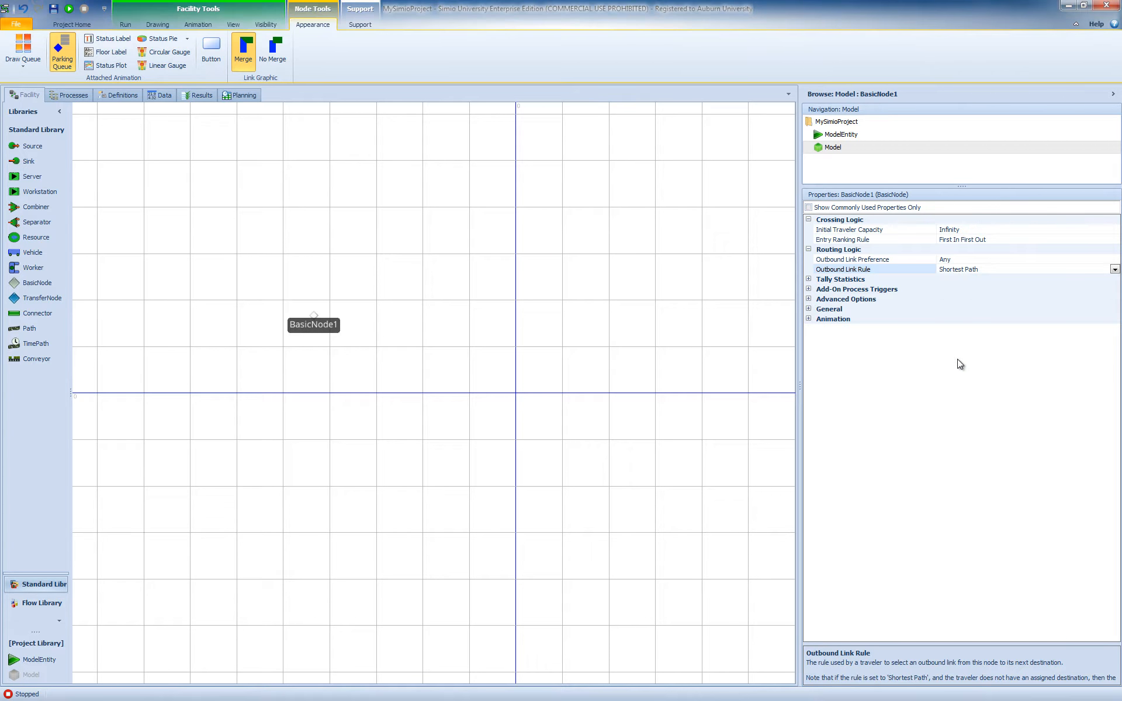
pyautogui.click(808, 289)
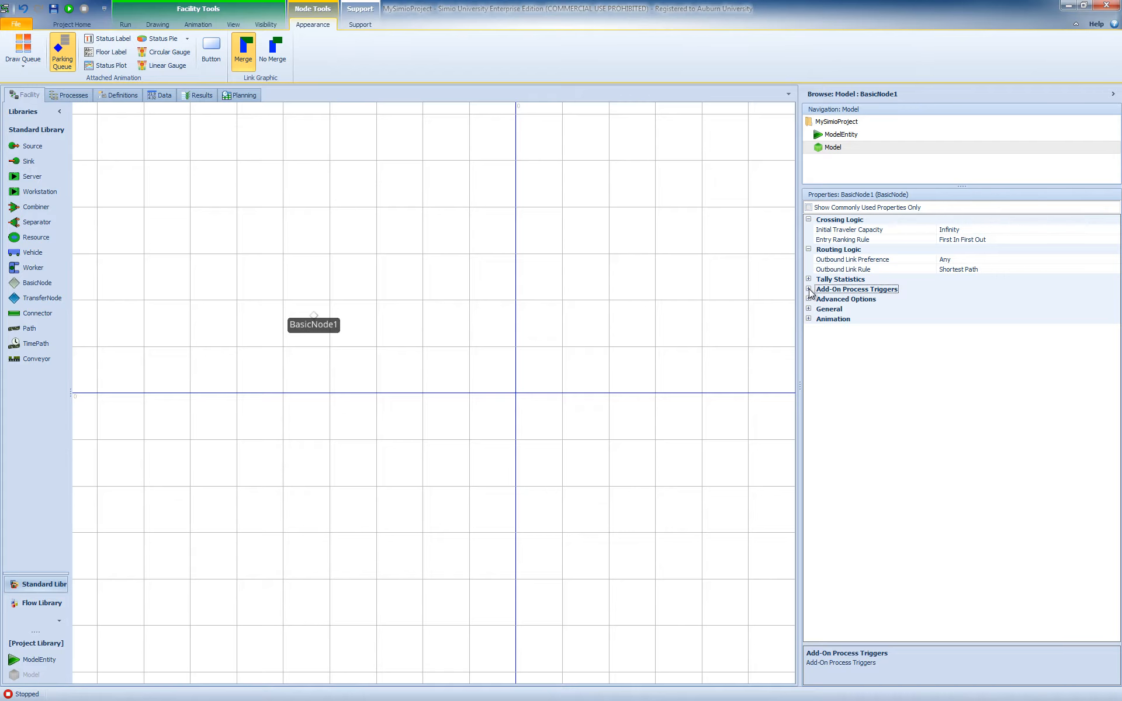
pyautogui.click(808, 289)
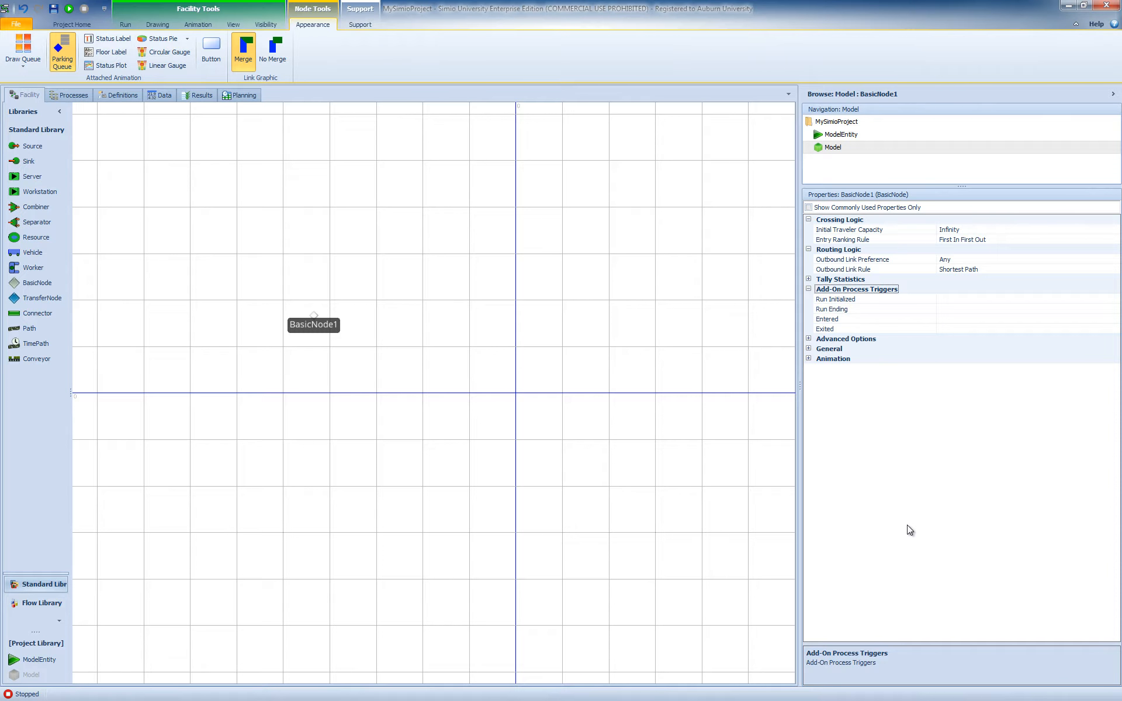
# - Place a TransferNode beside the BasicNode and inspect its Entity Destination Type choices
pyautogui.moveTo(44, 298); pyautogui.dragTo(406, 326)
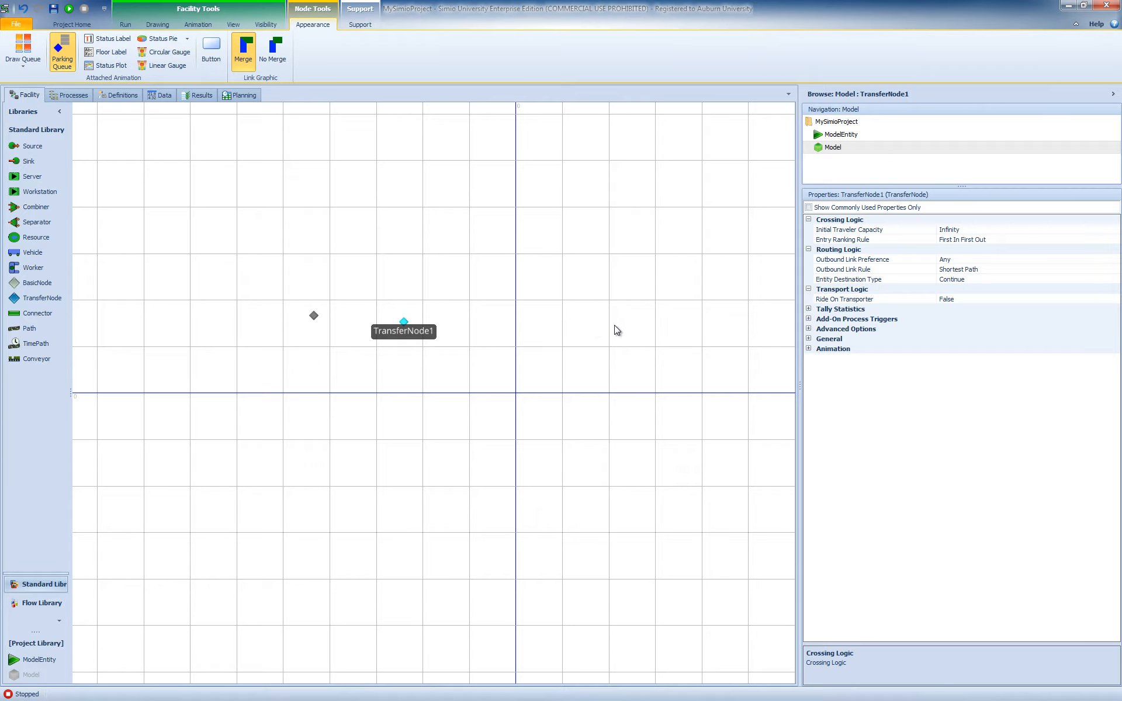
pyautogui.click(879, 279)
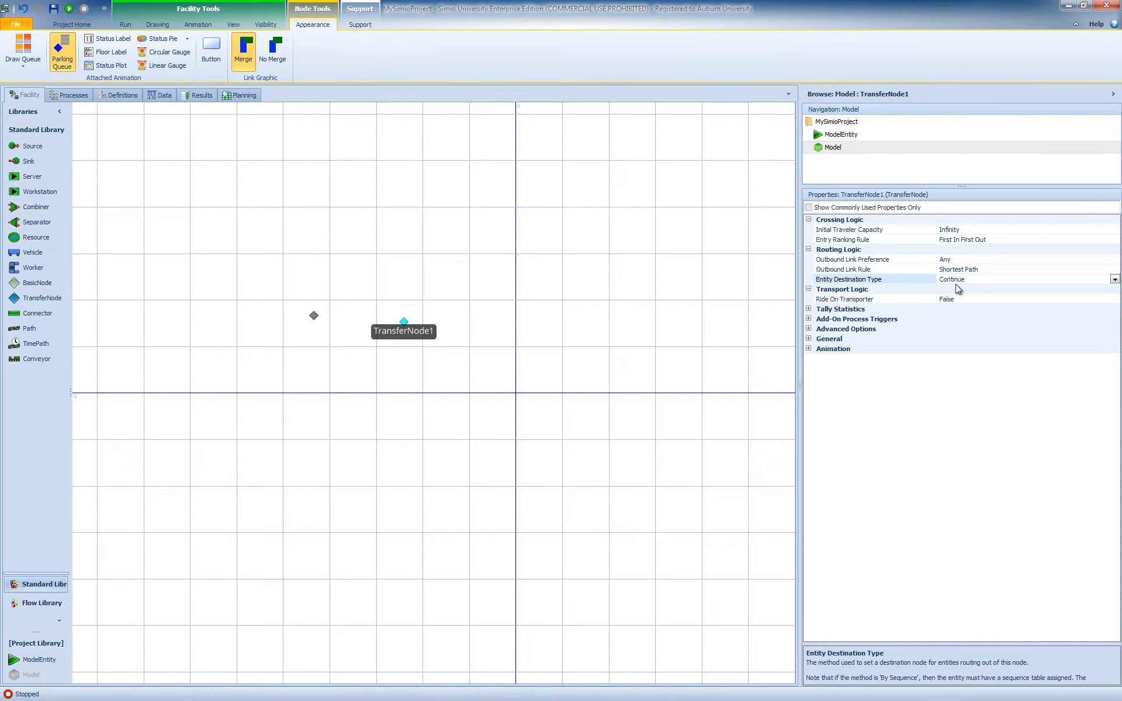
pyautogui.click(1114, 280)
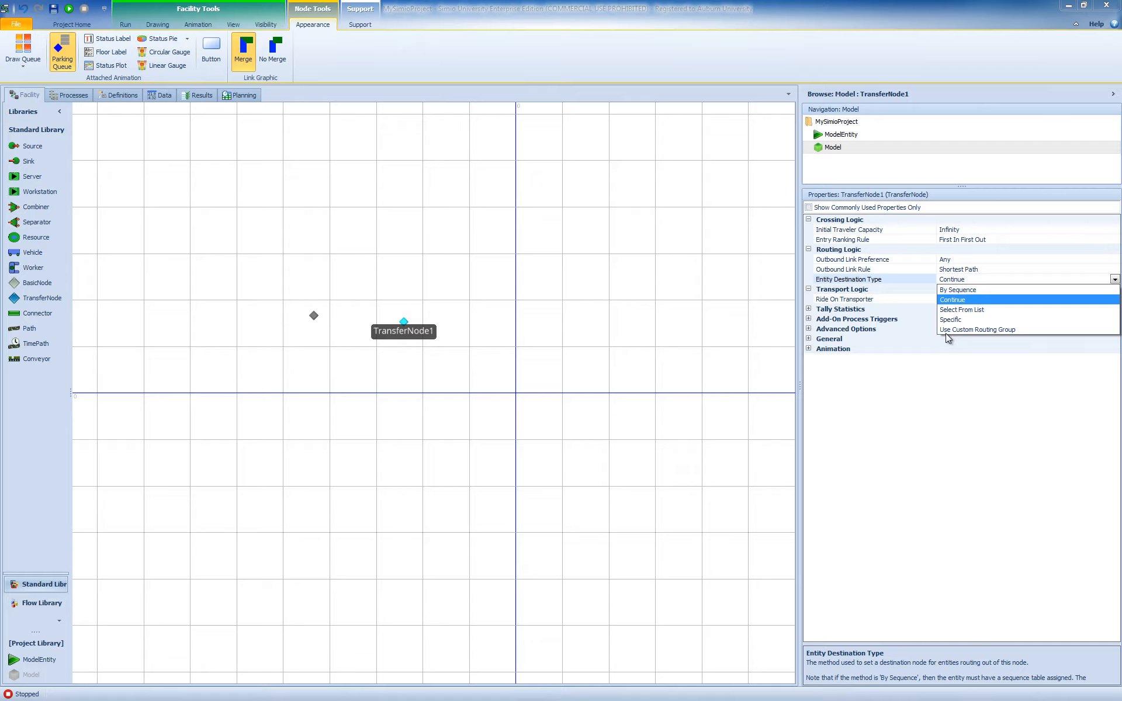
pyautogui.click(947, 402)
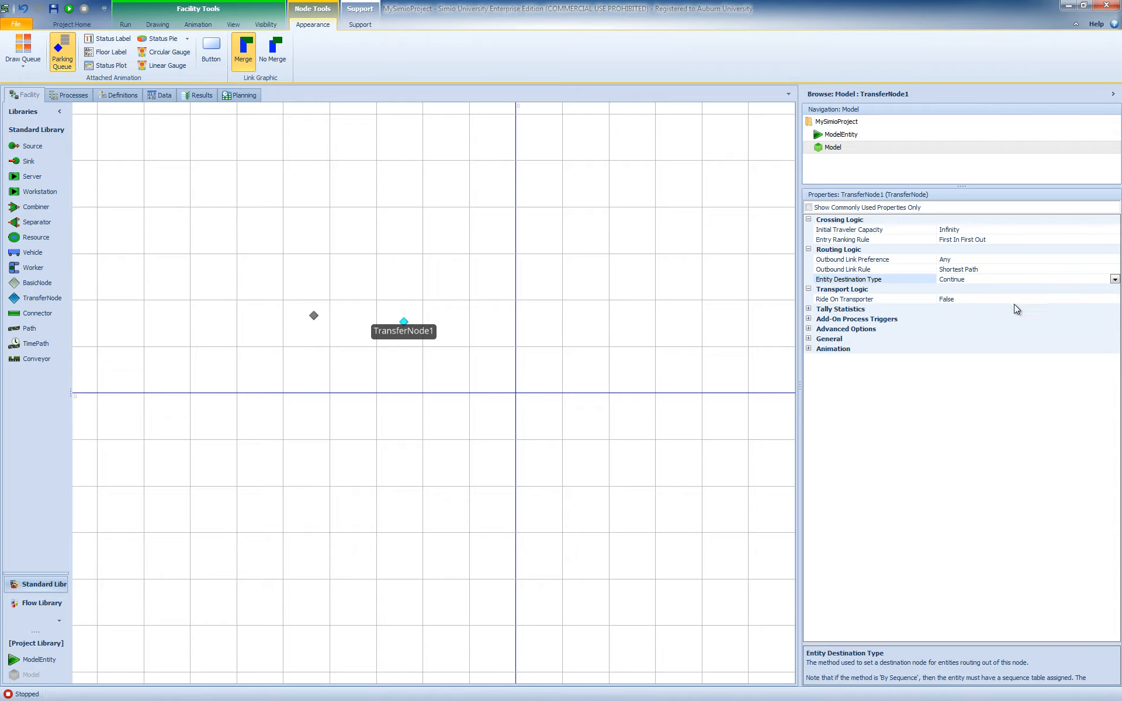
# - Set the TransferNode's Ride On Transporter to True and examine the Transporter Name property and the available transporter objects
pyautogui.click(1114, 301)
pyautogui.click(1114, 300)
pyautogui.click(946, 320)
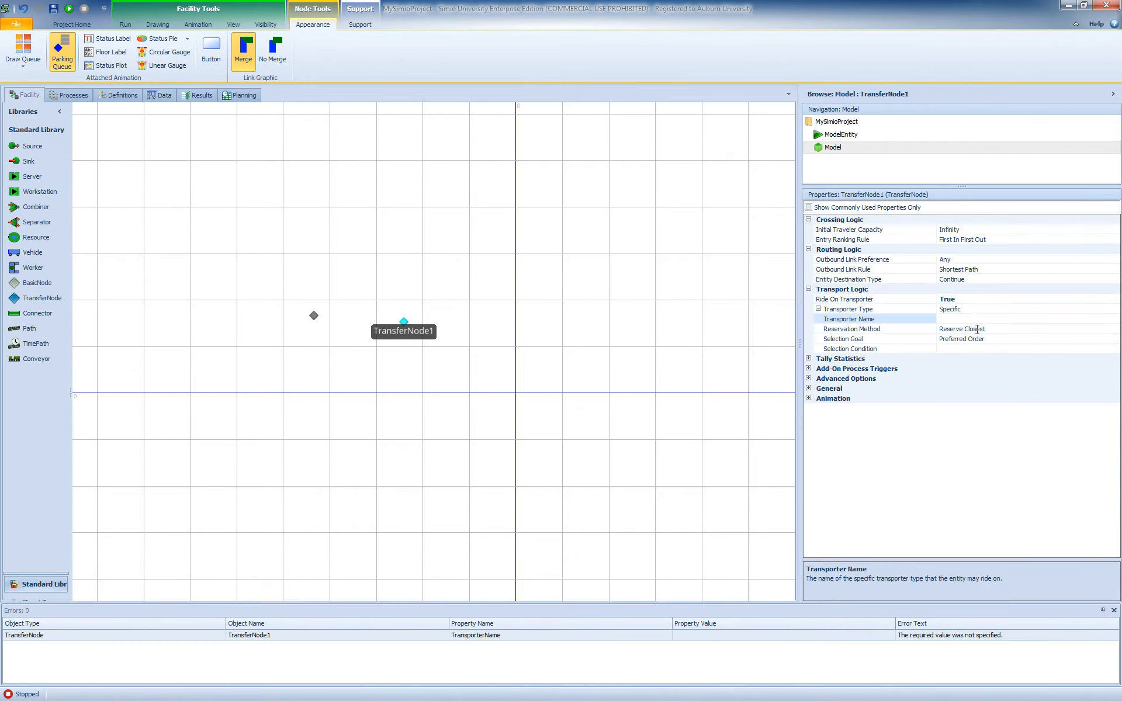
pyautogui.click(853, 319)
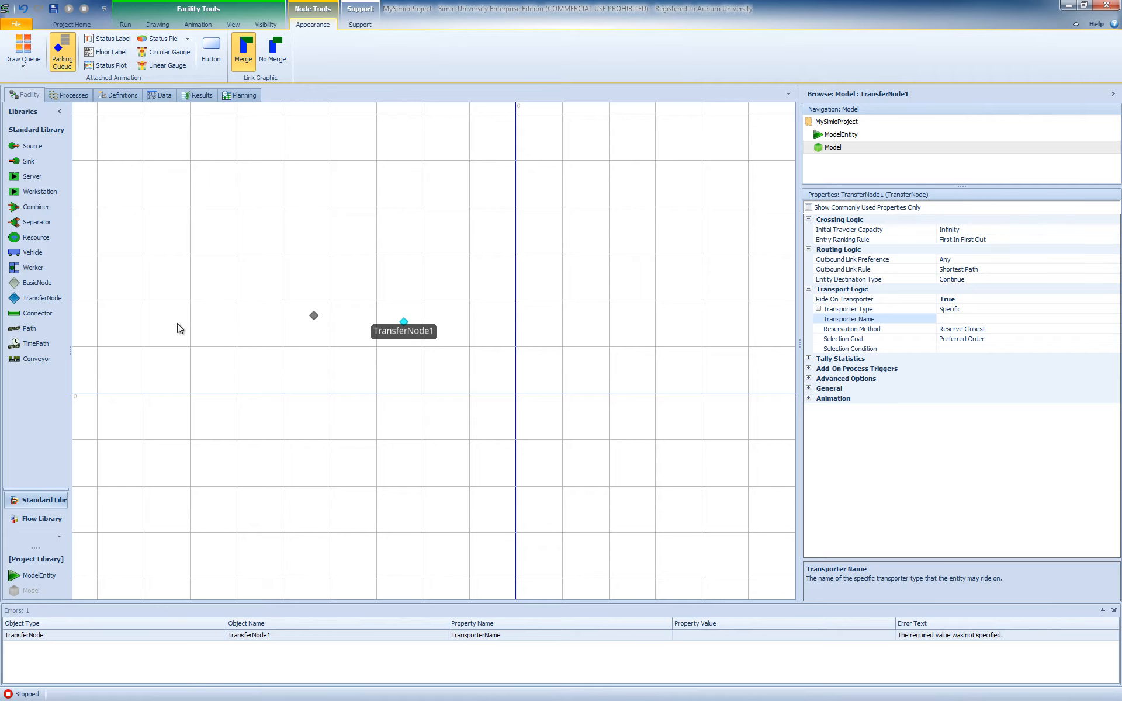
pyautogui.click(45, 255)
pyautogui.click(51, 269)
# - Set the TransferNode's Ride On Transporter back to False, and delete both the TransferNode and the BasicNode
pyautogui.click(1100, 300)
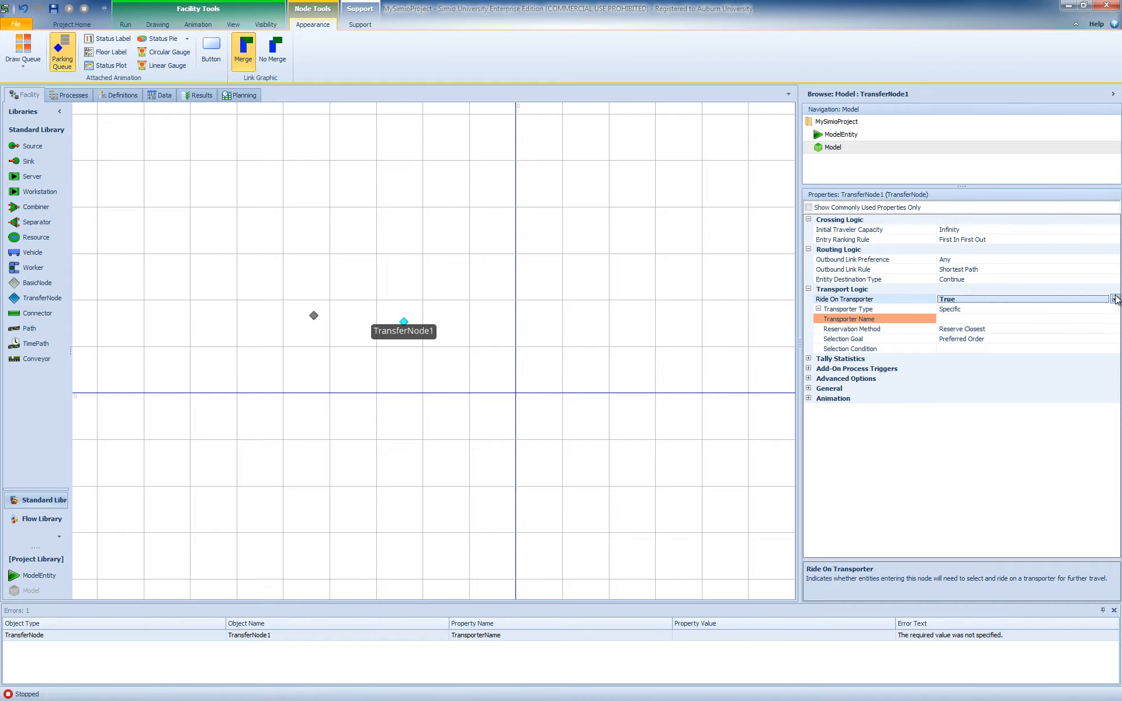
pyautogui.click(1115, 299)
pyautogui.click(961, 308)
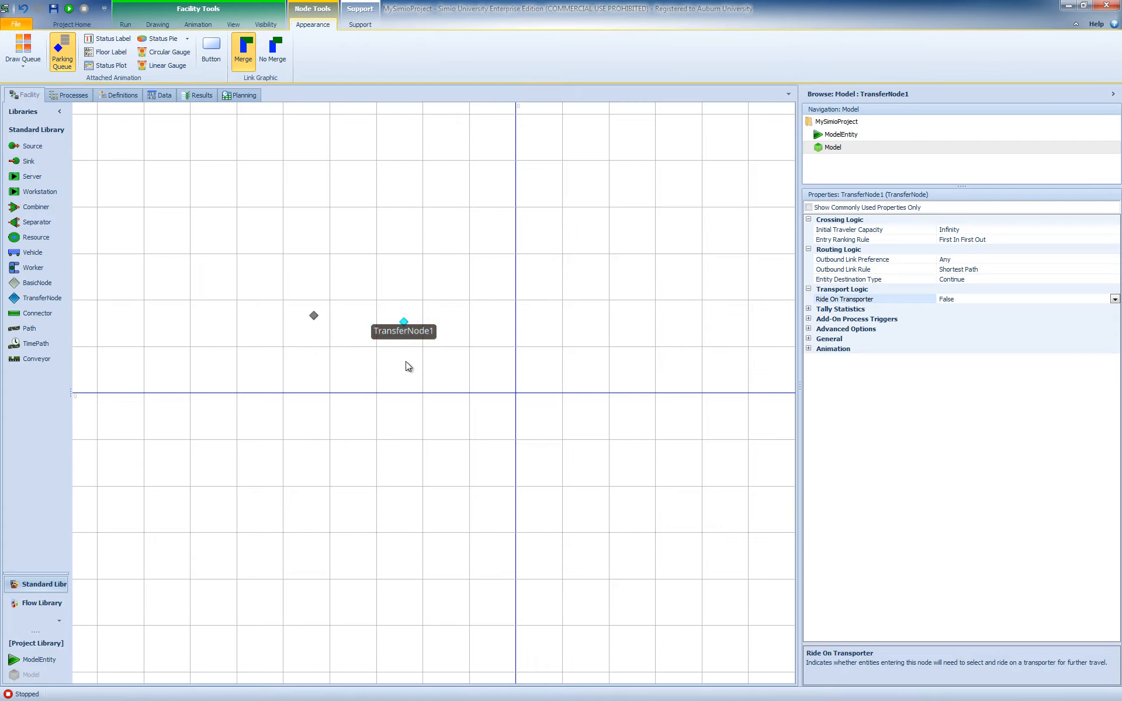
pyautogui.press('Delete')
pyautogui.click(314, 316)
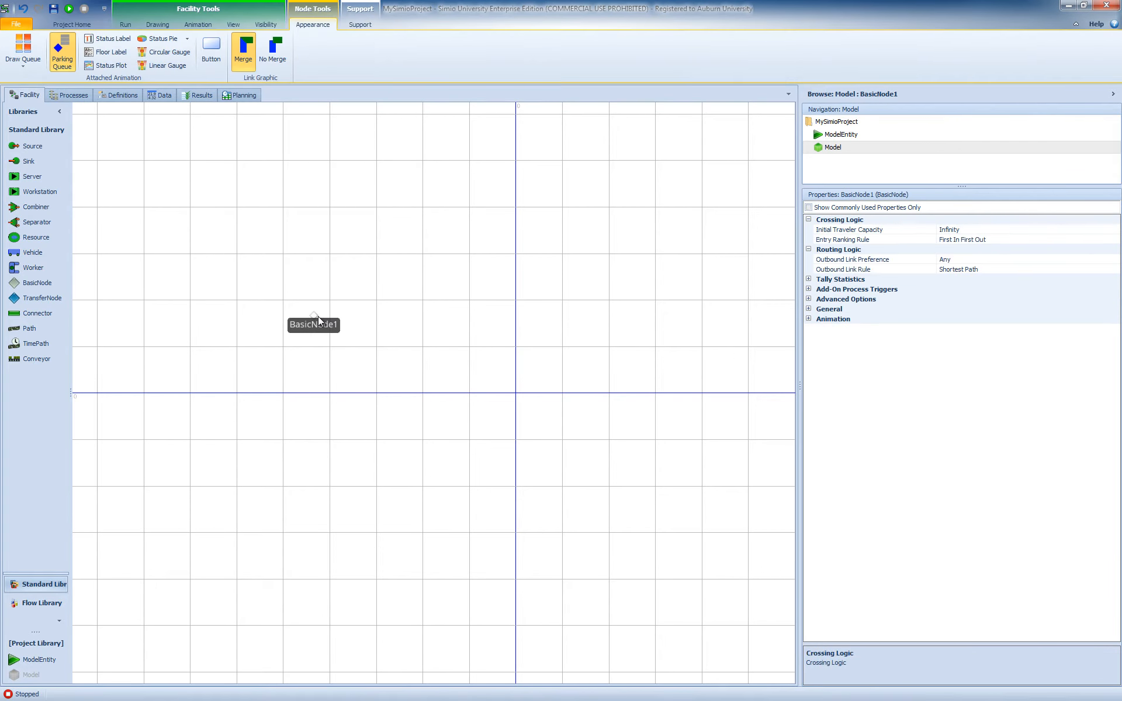
pyautogui.press('Delete')
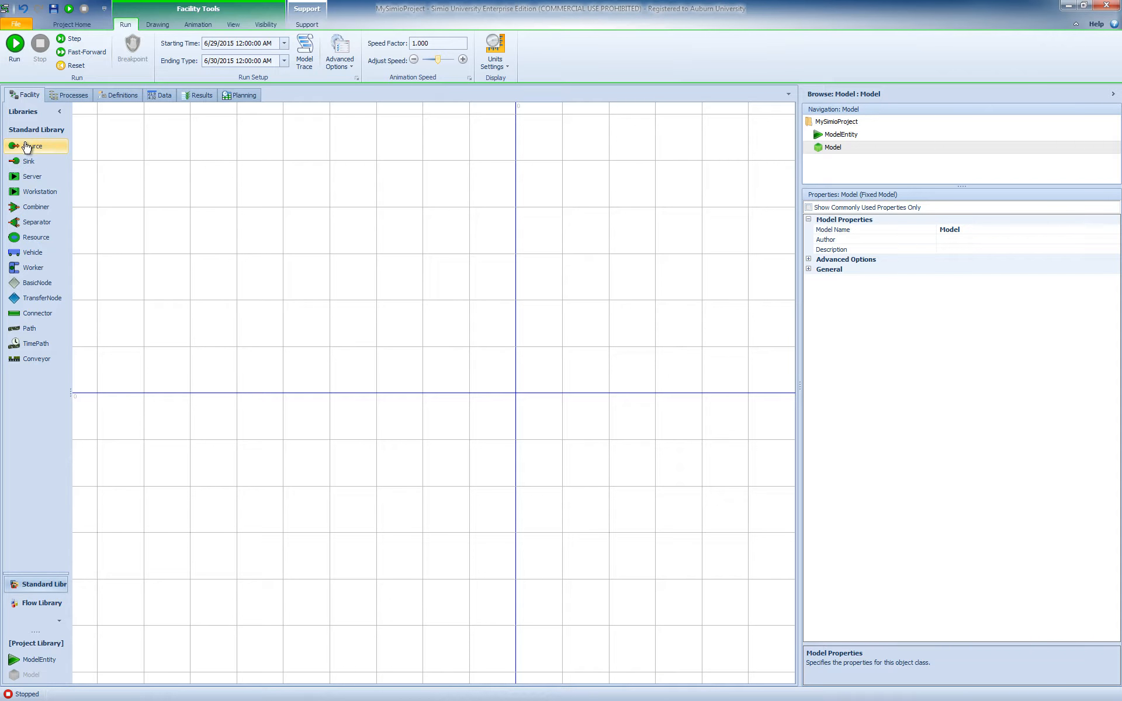
# - Place a Source on the left side of the facility and inspect the properties of its output node
pyautogui.moveTo(25, 147); pyautogui.dragTo(157, 349)
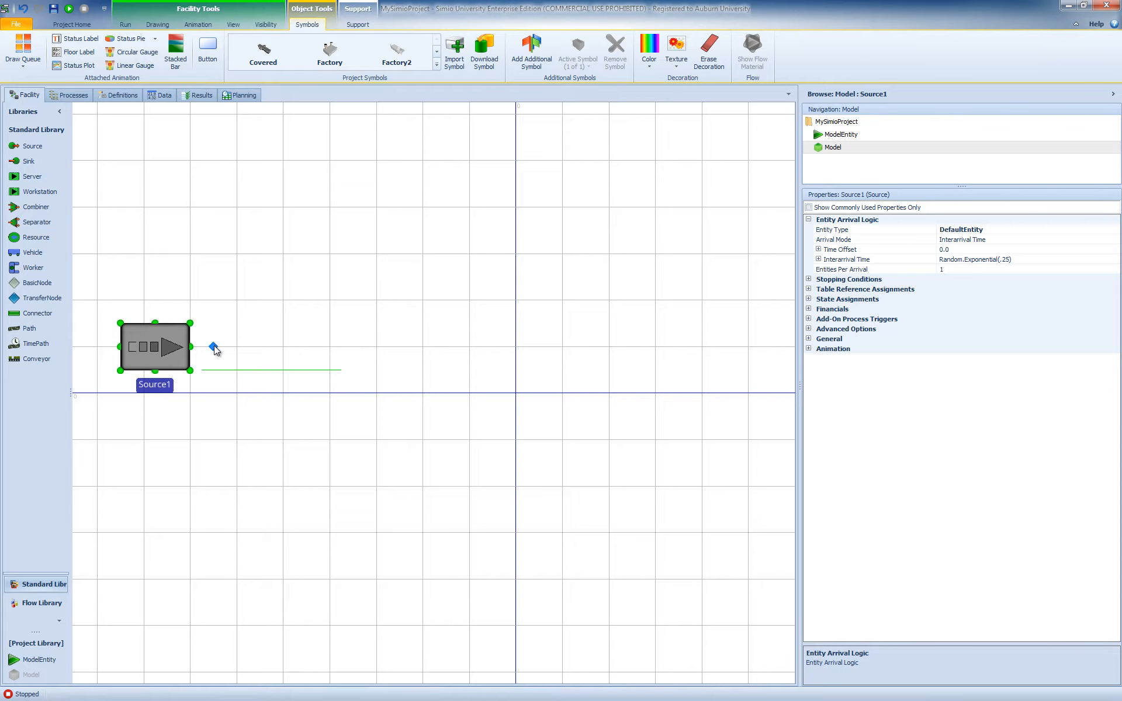
pyautogui.click(214, 346)
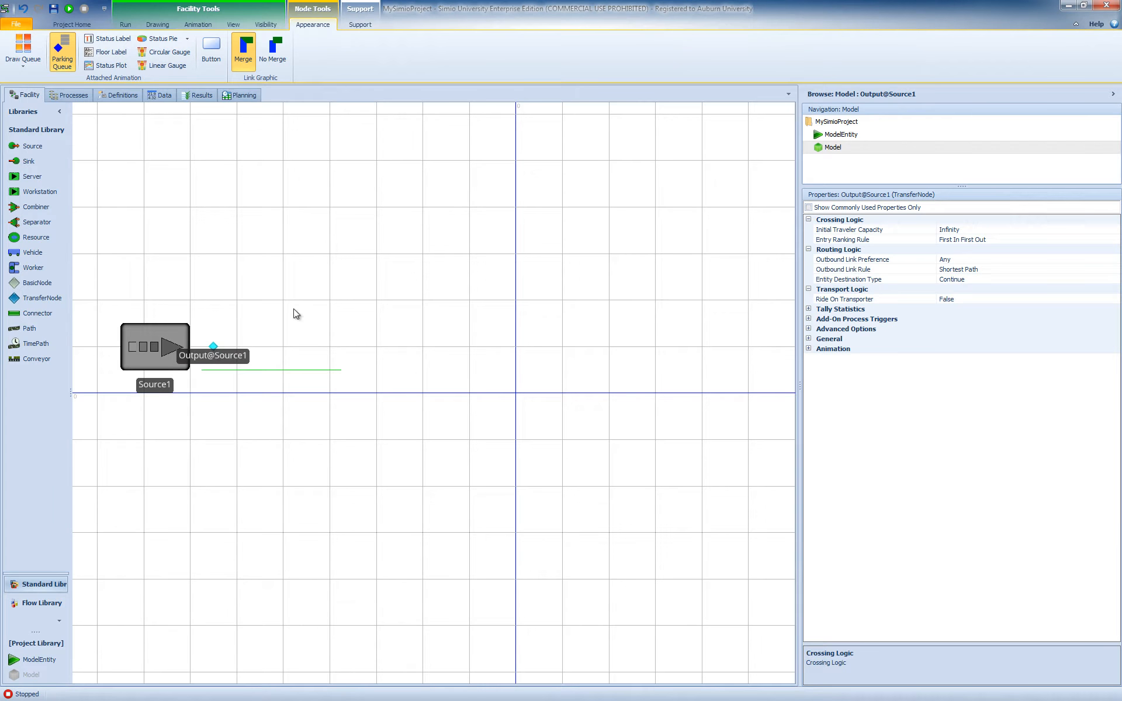
pyautogui.click(159, 348)
# - Place a Server to the right of the Source and inspect the properties of its input and output nodes
pyautogui.moveTo(32, 176); pyautogui.dragTo(513, 350)
pyautogui.scroll(-1, 513, 351)
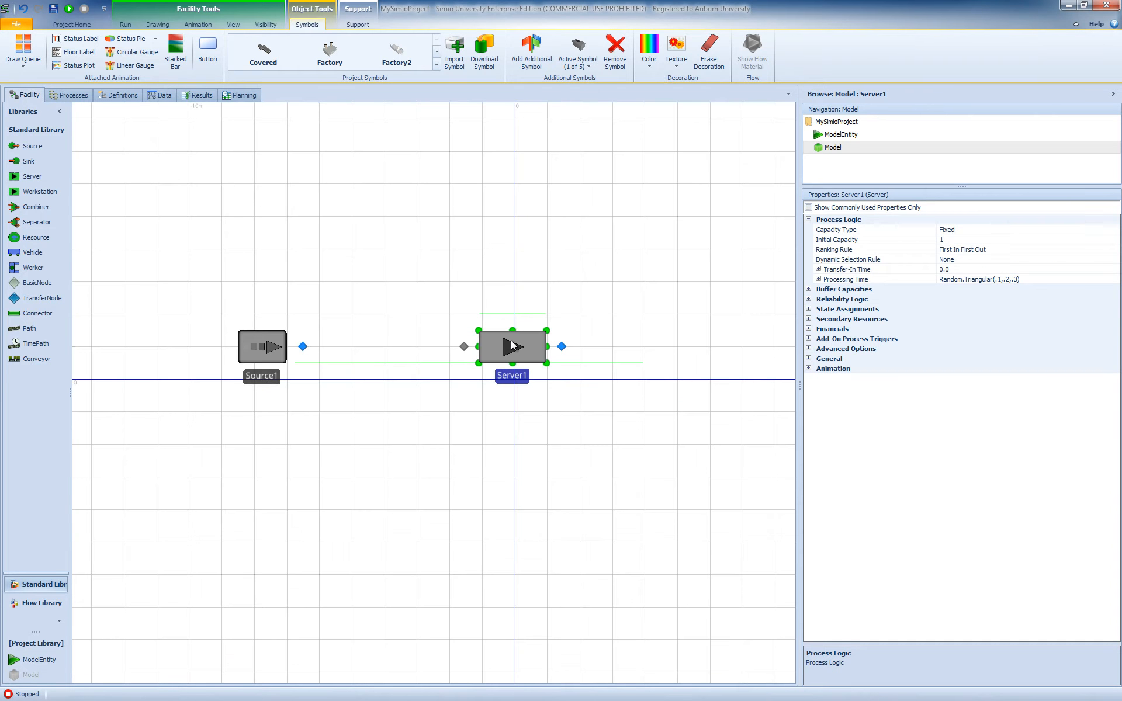
pyautogui.scroll(-1, 547, 345)
pyautogui.moveTo(729, 359); pyautogui.dragTo(591, 356)
pyautogui.click(412, 343)
pyautogui.moveTo(411, 343); pyautogui.dragTo(413, 345)
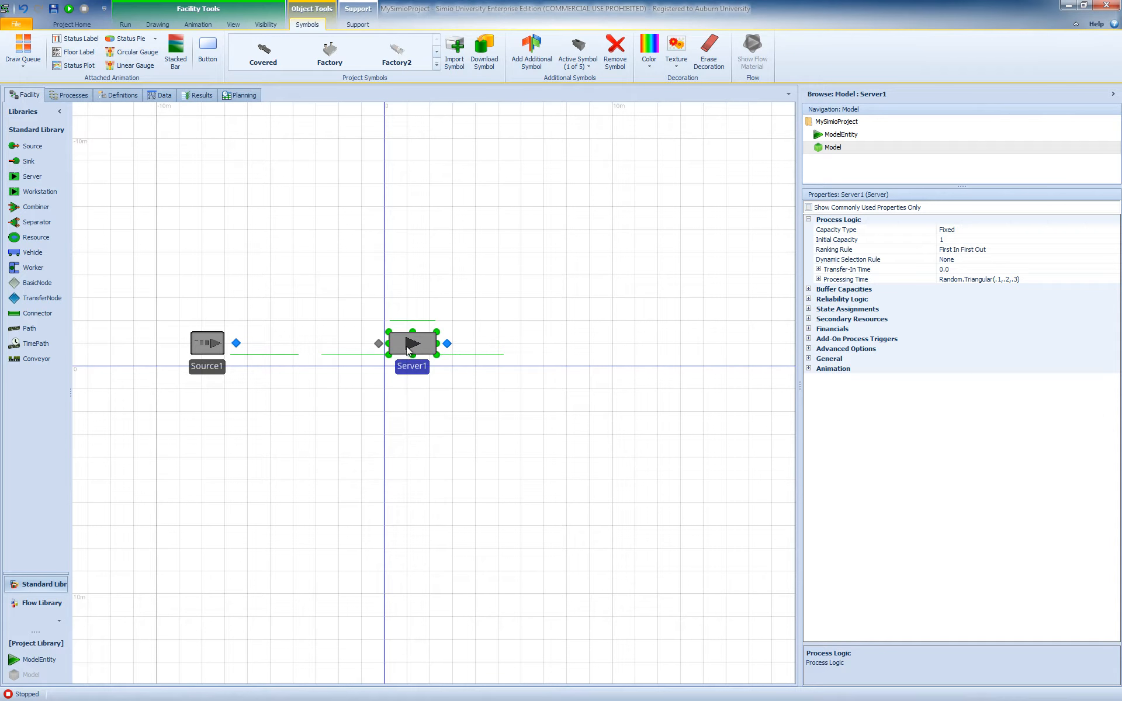
pyautogui.click(378, 343)
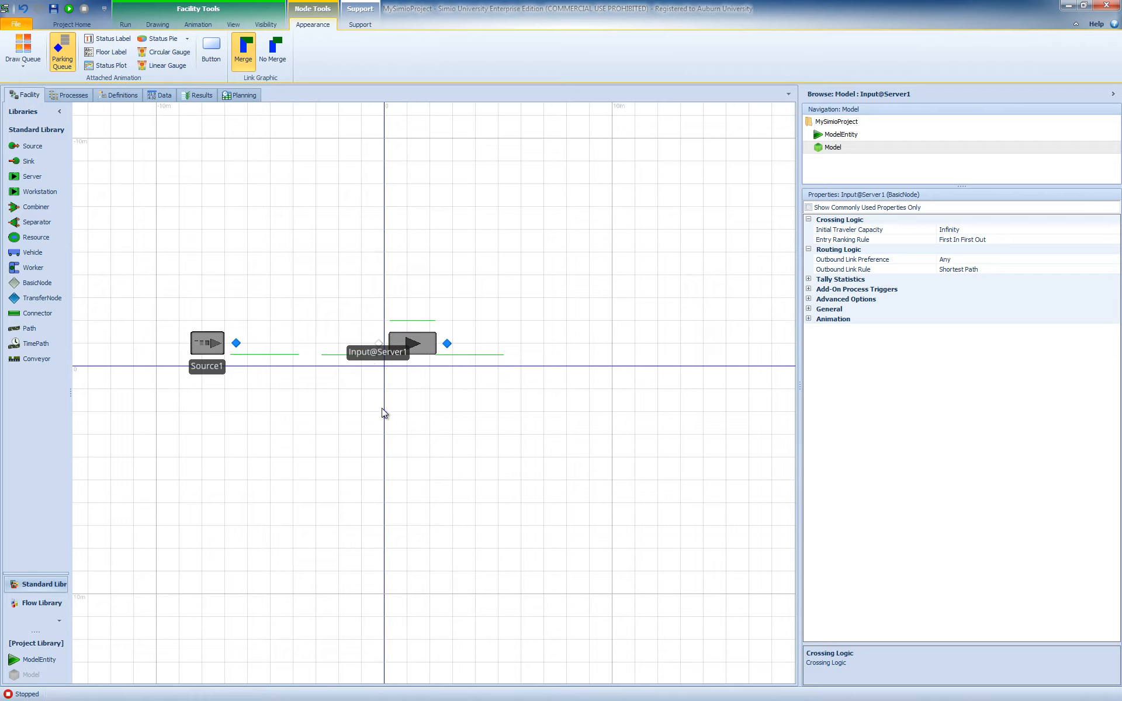
pyautogui.click(447, 344)
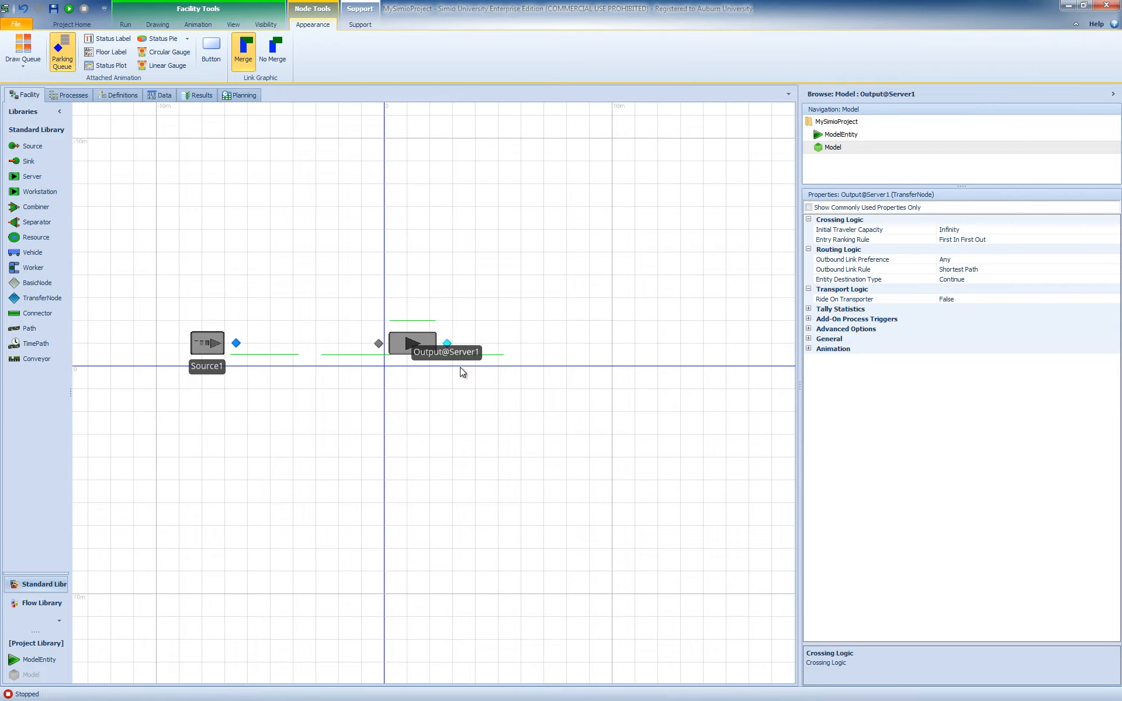
# - Place a Sink to the right of the Server, inspect its input node, and undo the last object move
pyautogui.moveTo(28, 161); pyautogui.dragTo(703, 350)
pyautogui.click(673, 345)
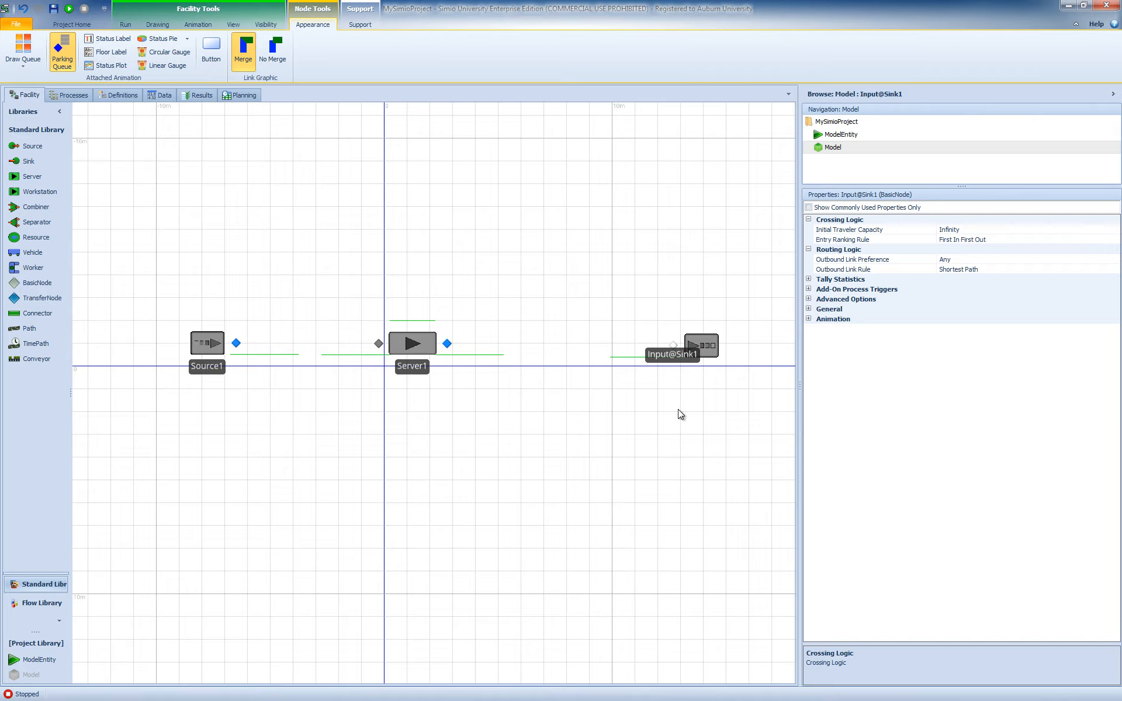
pyautogui.hotkey('ctrl', 'z')
# - Test-run the unconnected model, continue past the first transfer warning, pause at the next one and stop the simulation
pyautogui.click(212, 351)
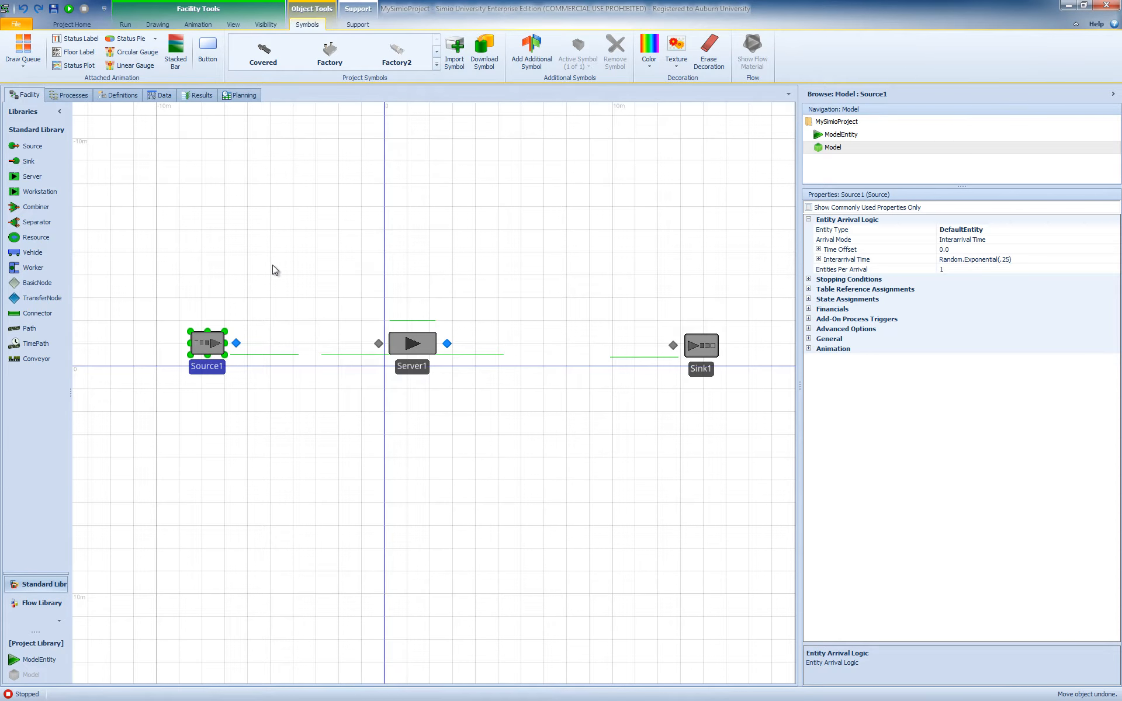
pyautogui.click(126, 24)
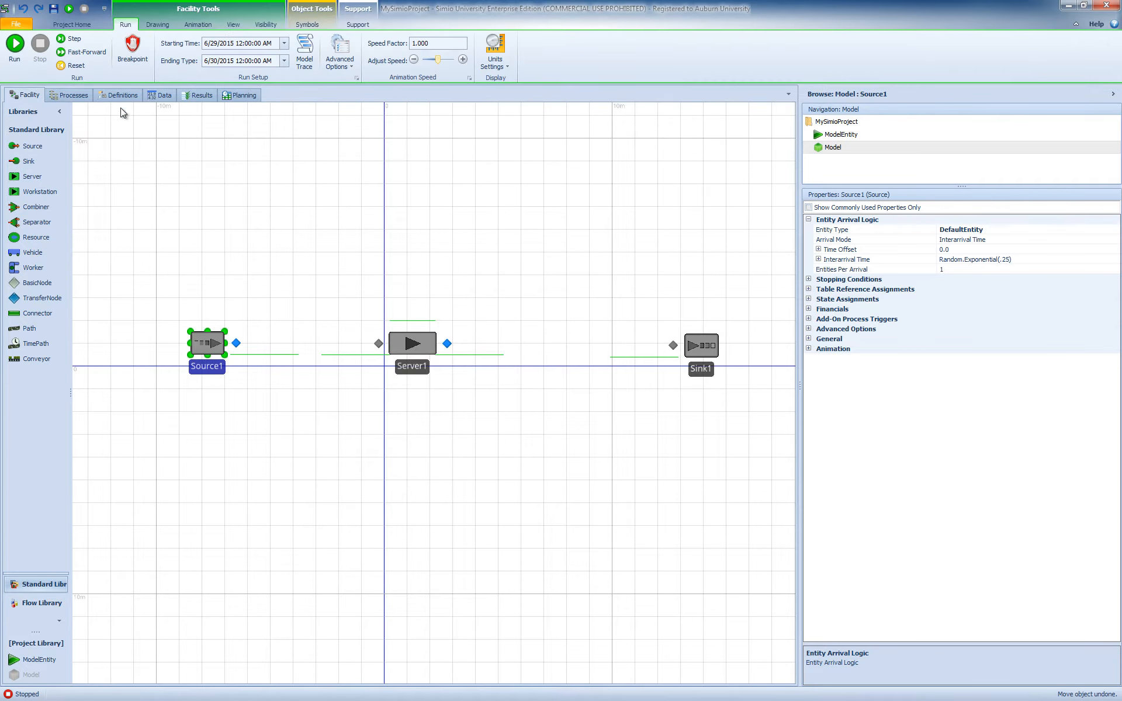
pyautogui.click(20, 47)
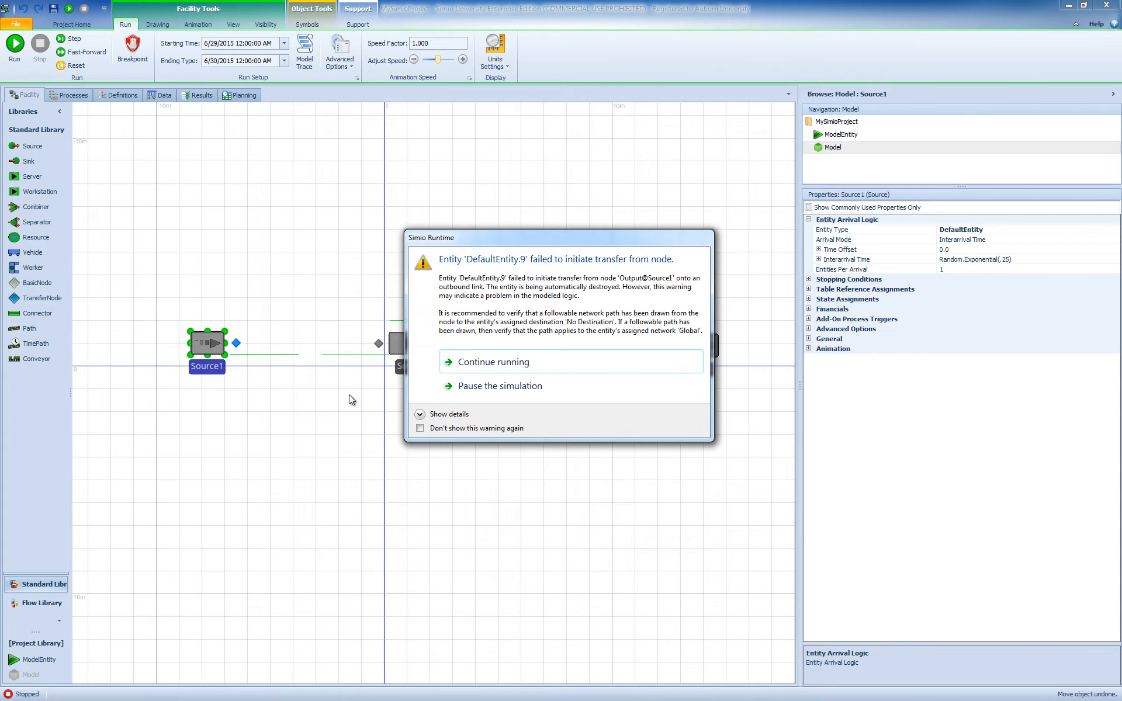
pyautogui.click(485, 362)
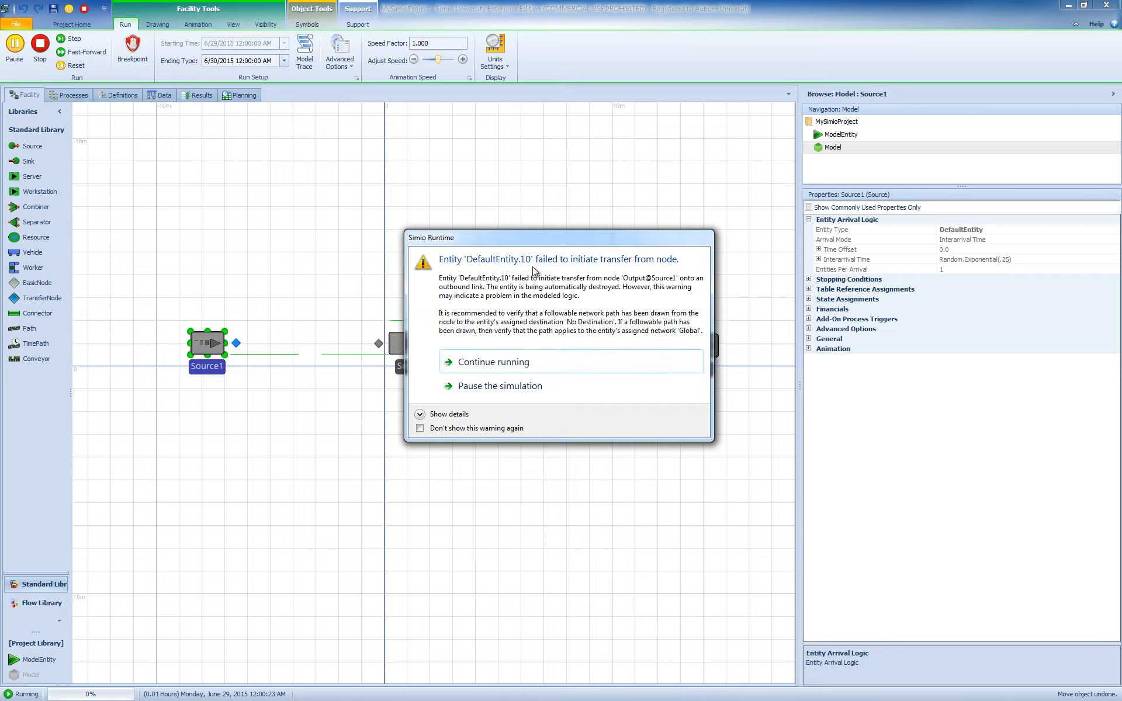
pyautogui.click(504, 387)
pyautogui.click(40, 56)
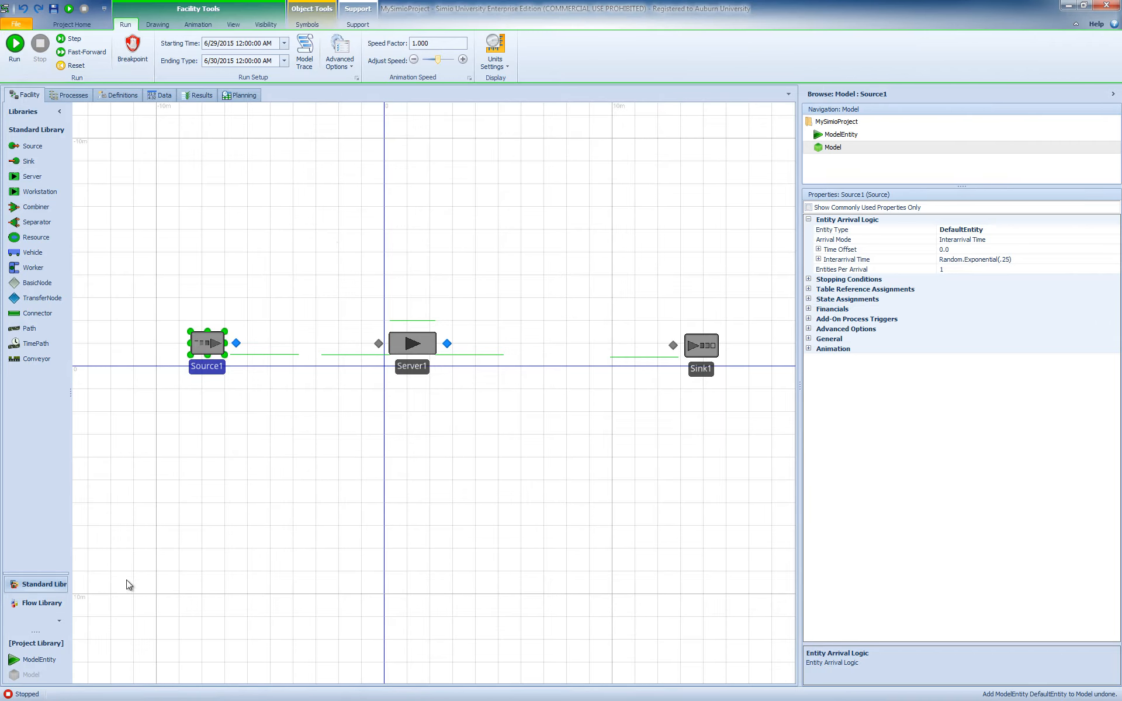
# - Place a ModelEntity from the Project Library to the left of the Source
pyautogui.moveTo(35, 658); pyautogui.dragTo(141, 342)
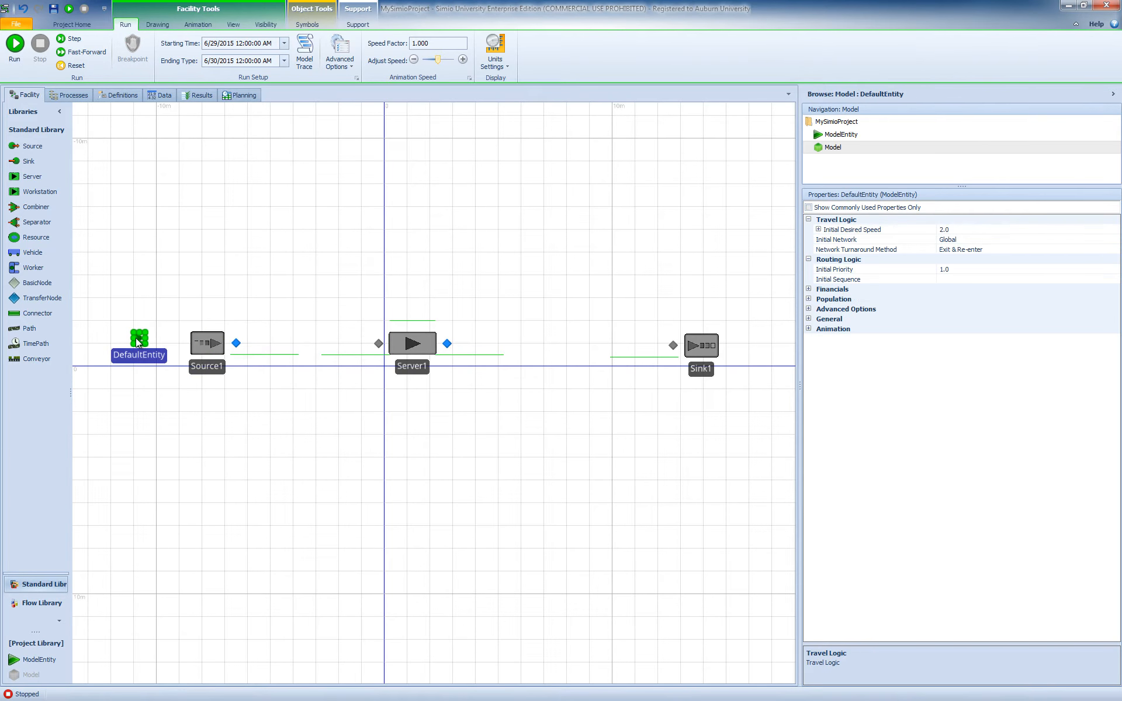
# - Set the DefaultEntity's initial desired speed to 1.0 and its initial network to No Network (Free Space)
pyautogui.click(946, 233)
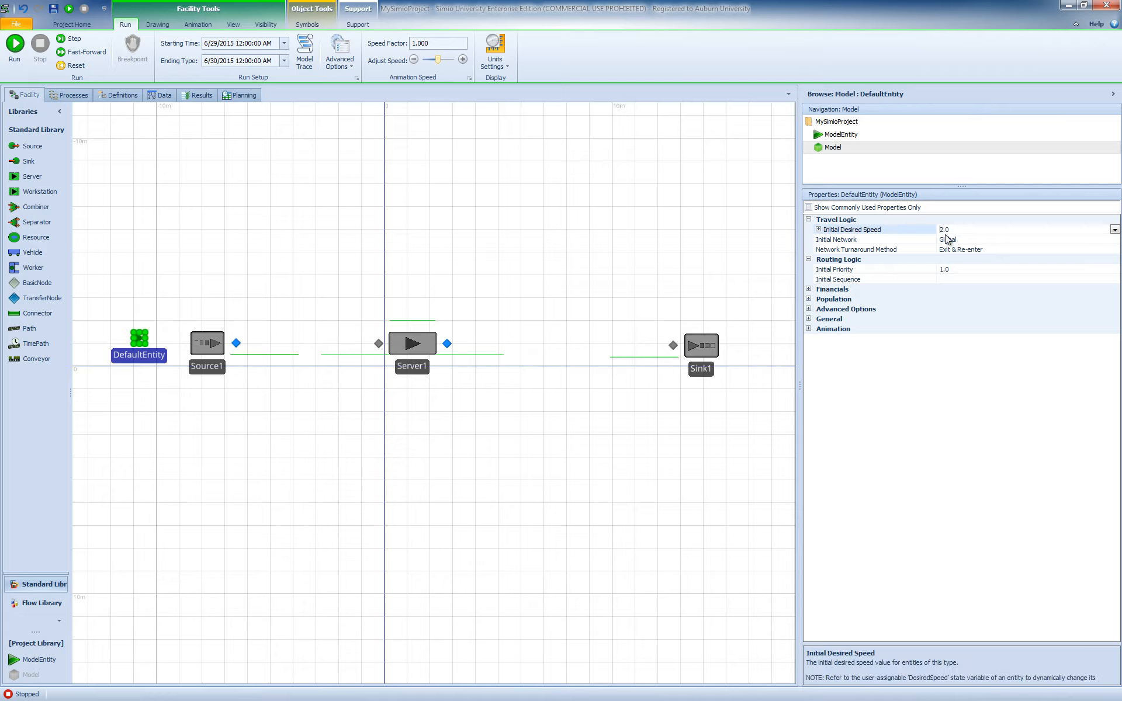
pyautogui.write('1')
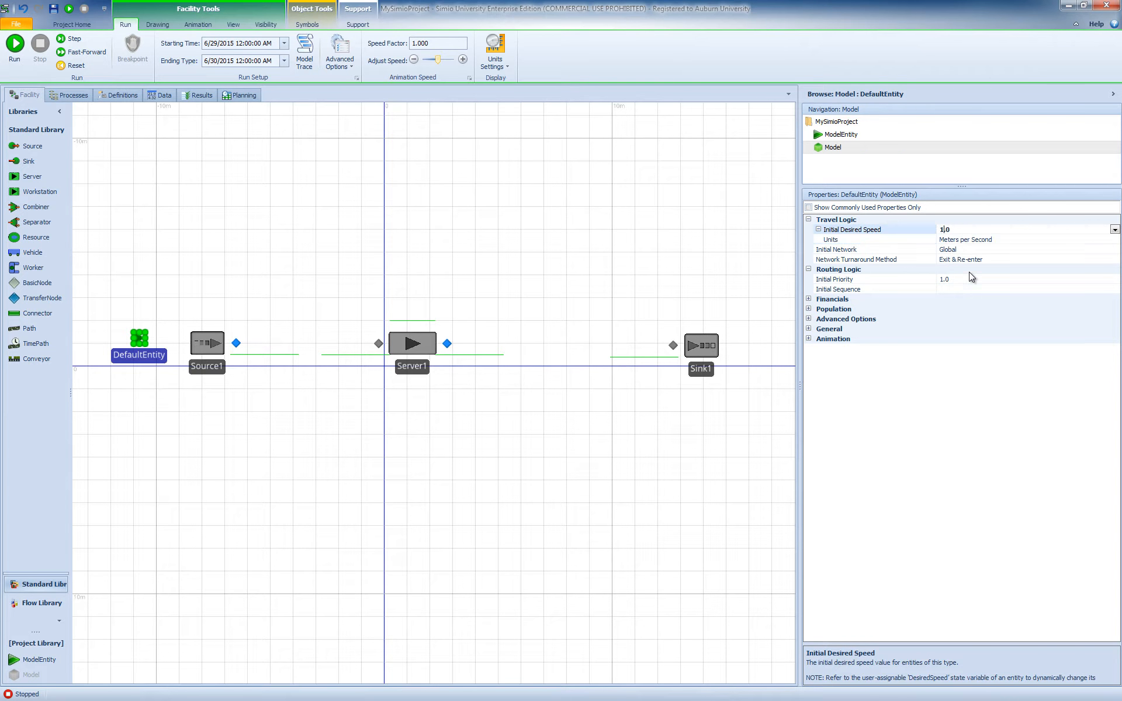
pyautogui.click(871, 250)
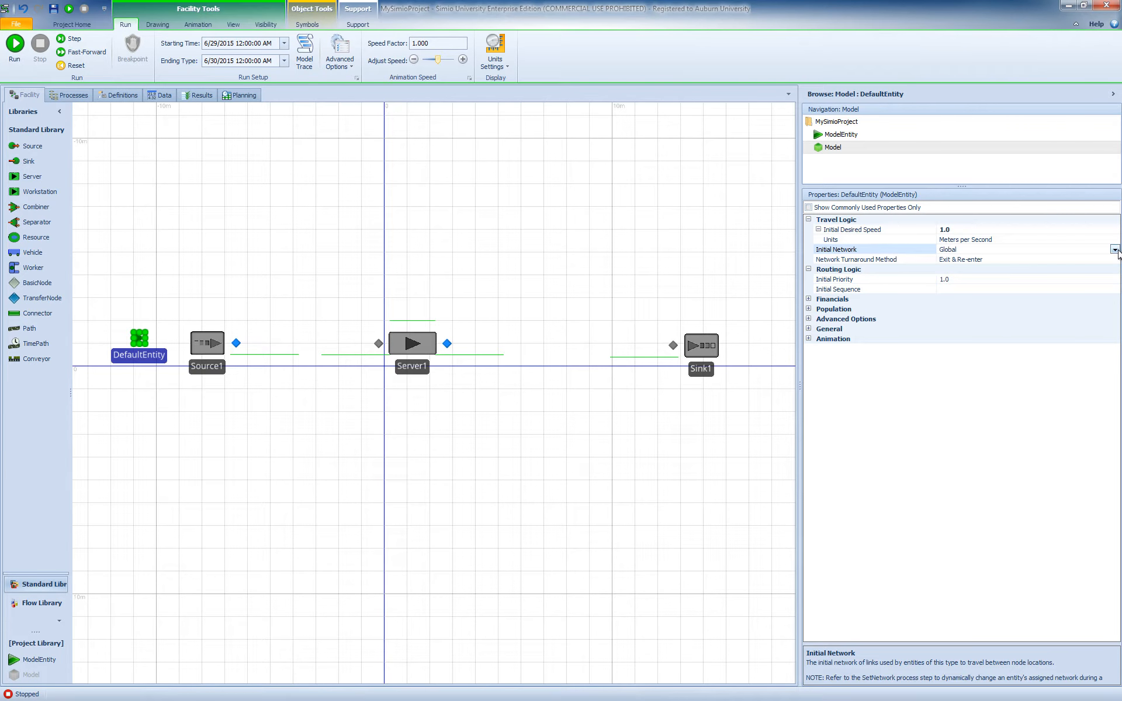
pyautogui.click(1114, 250)
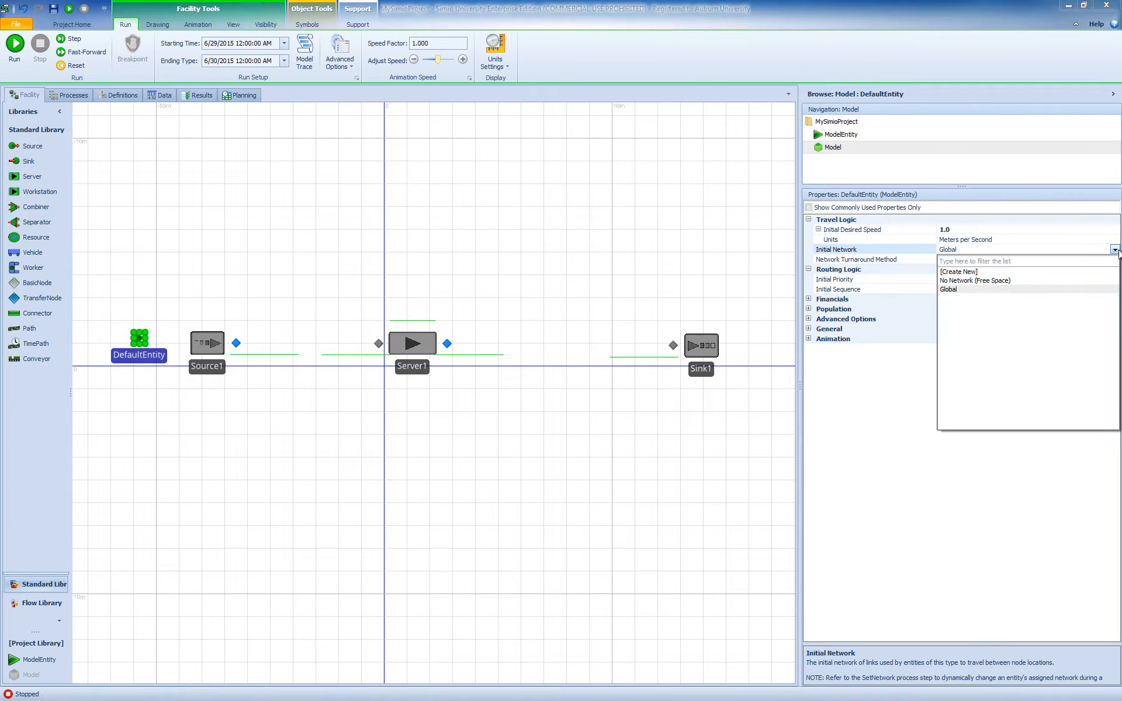
pyautogui.click(984, 281)
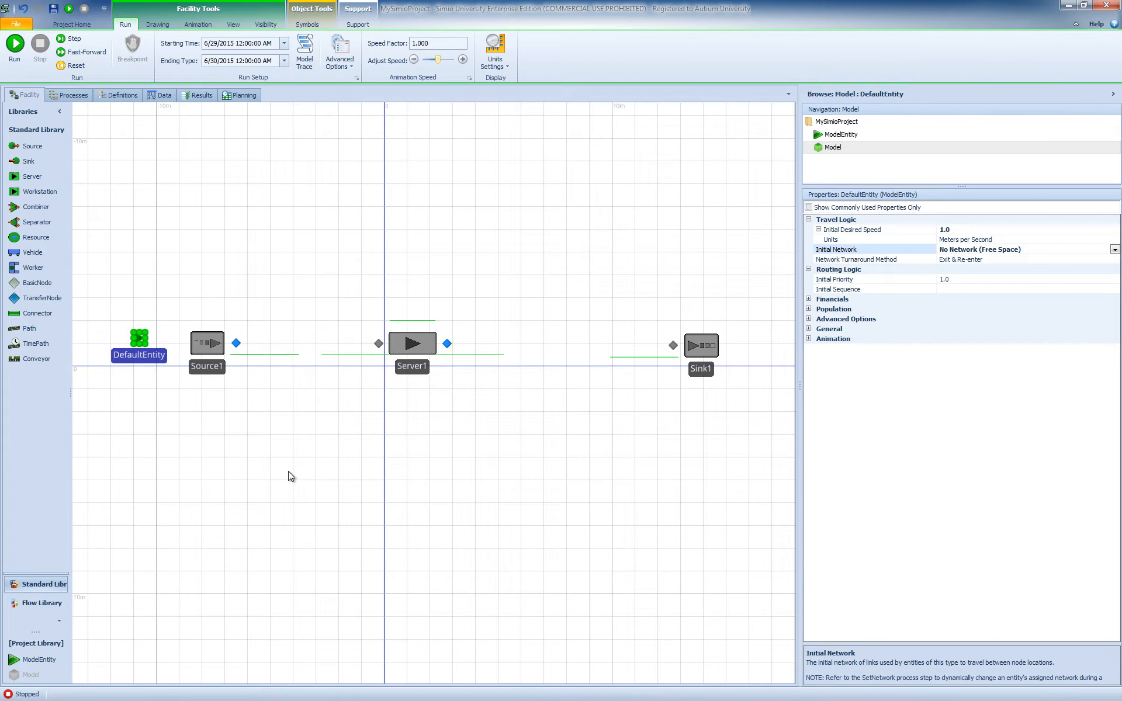
# - Run the model and place a second Server below Server1 while the simulation is running
pyautogui.click(15, 44)
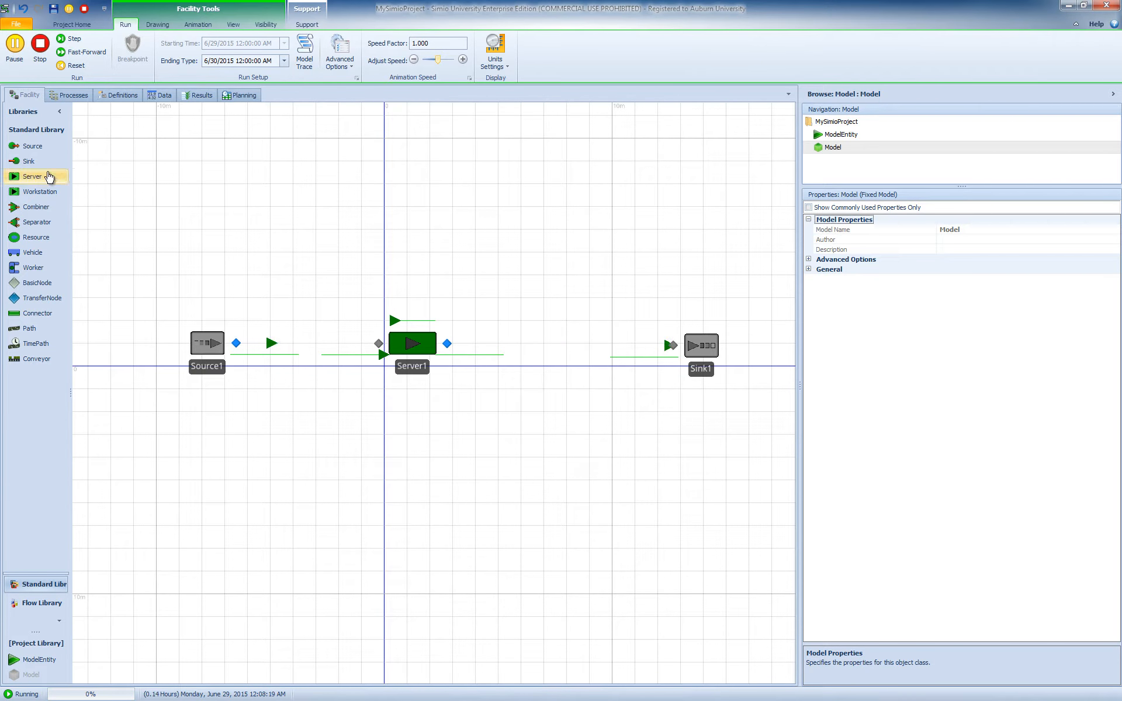
pyautogui.moveTo(34, 176); pyautogui.dragTo(425, 456)
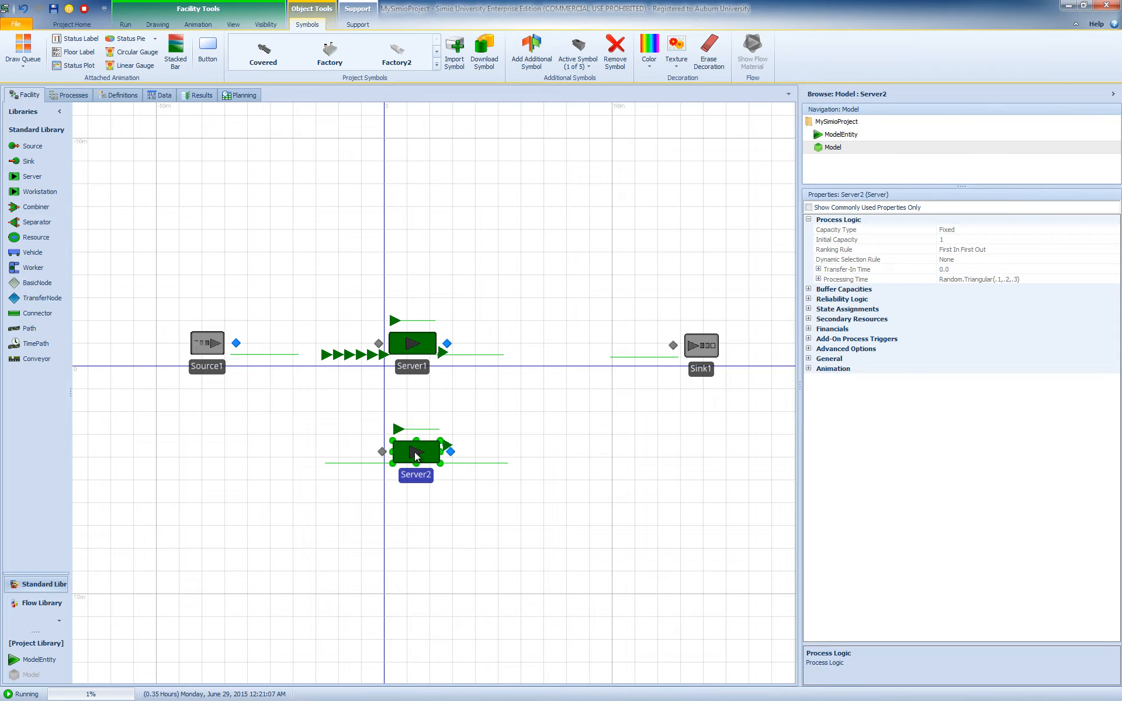
# - Reposition the servers so Server1 sits above and Server2 below the line between the Source and the Sink
pyautogui.moveTo(415, 451); pyautogui.dragTo(555, 401)
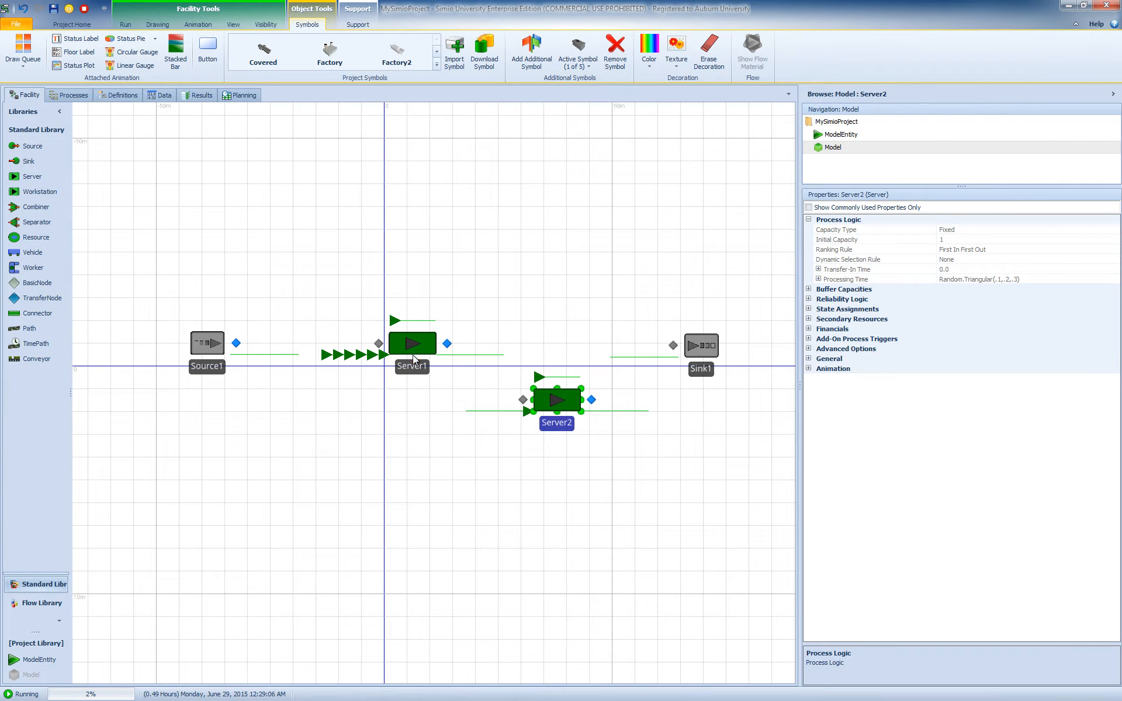
pyautogui.moveTo(400, 349); pyautogui.dragTo(424, 264)
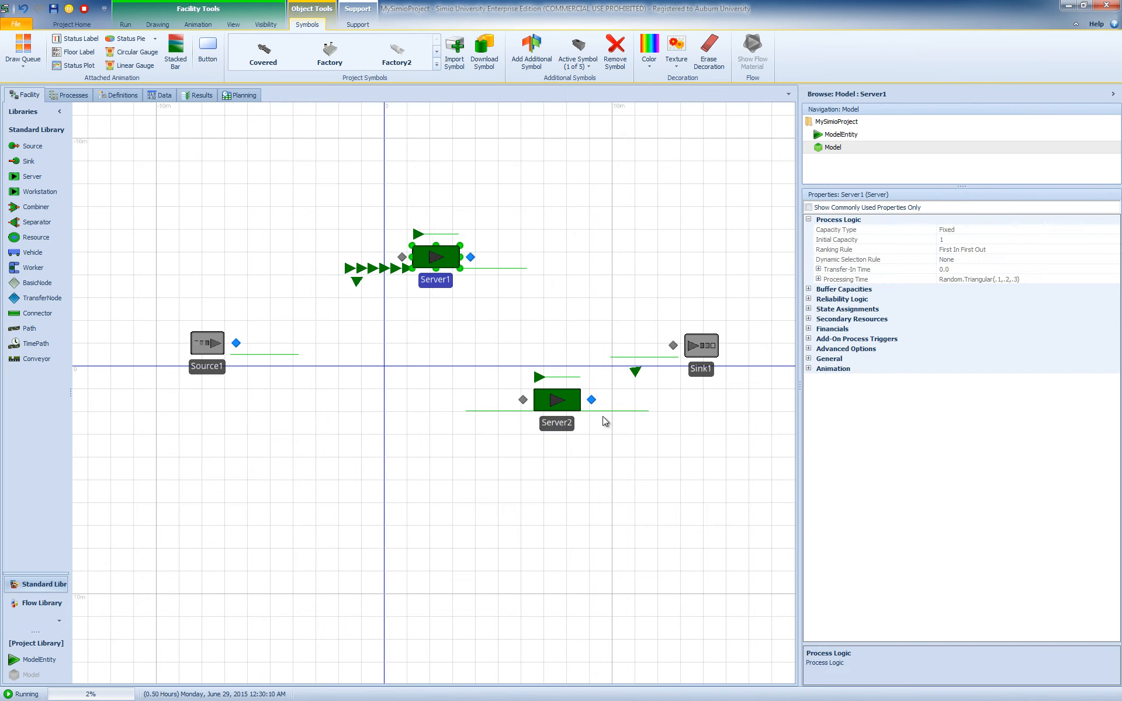
pyautogui.moveTo(553, 409); pyautogui.dragTo(358, 420)
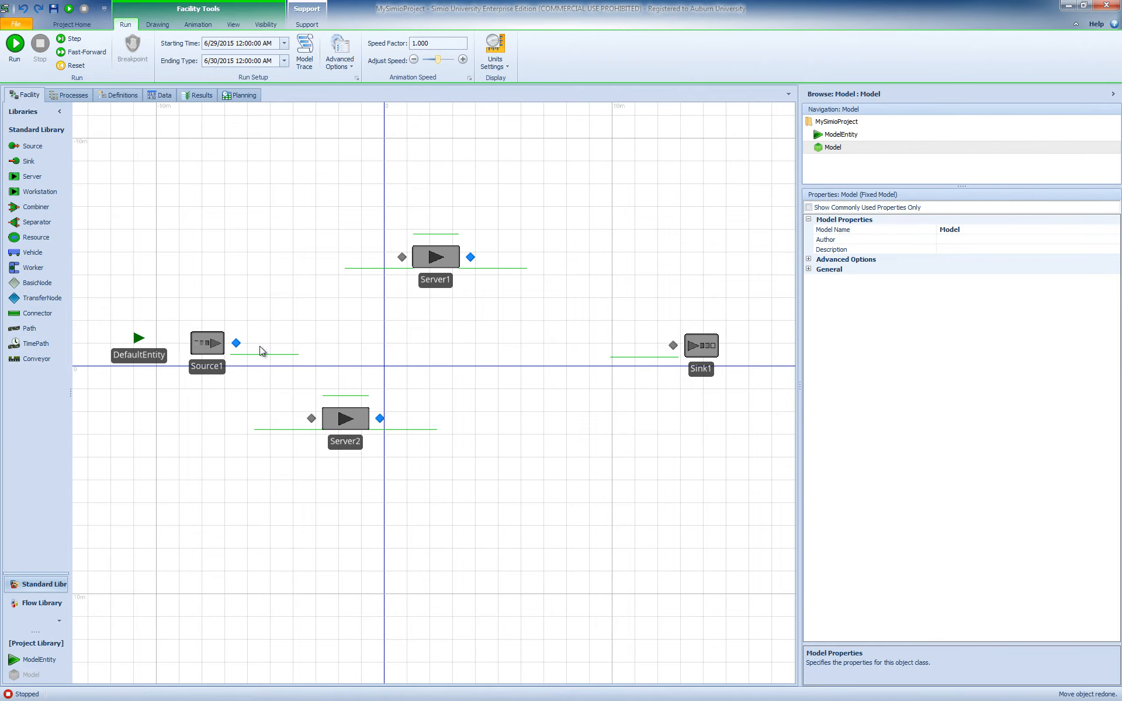
pyautogui.moveTo(349, 427); pyautogui.dragTo(436, 450)
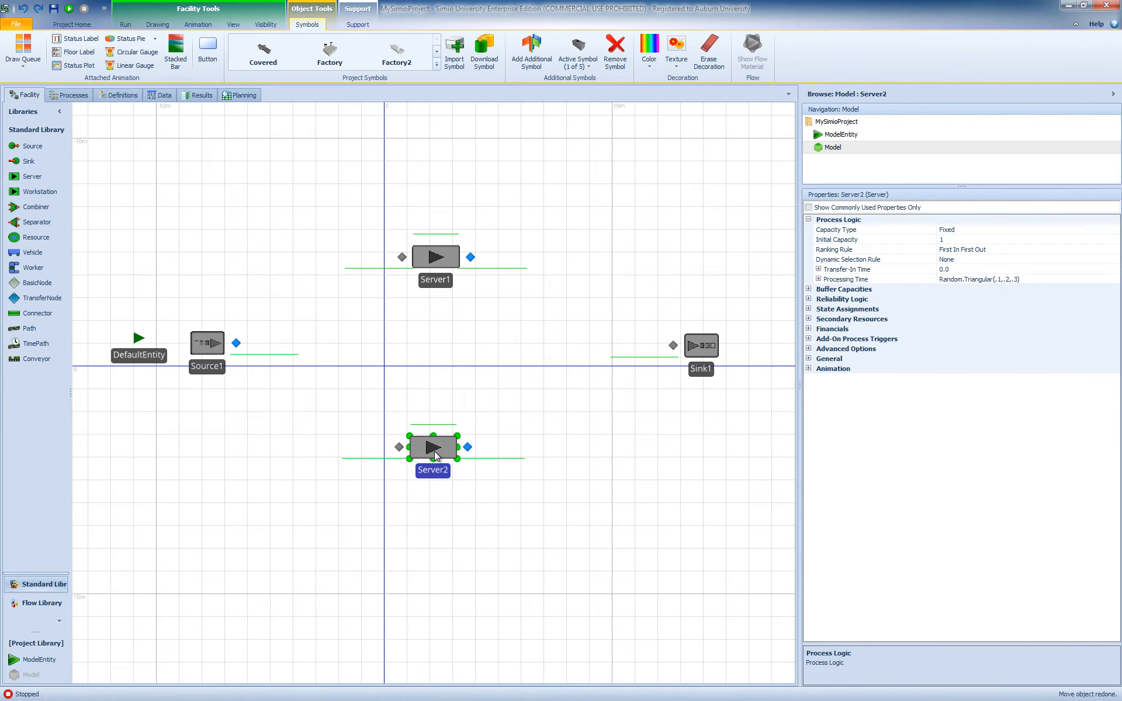
pyautogui.click(514, 457)
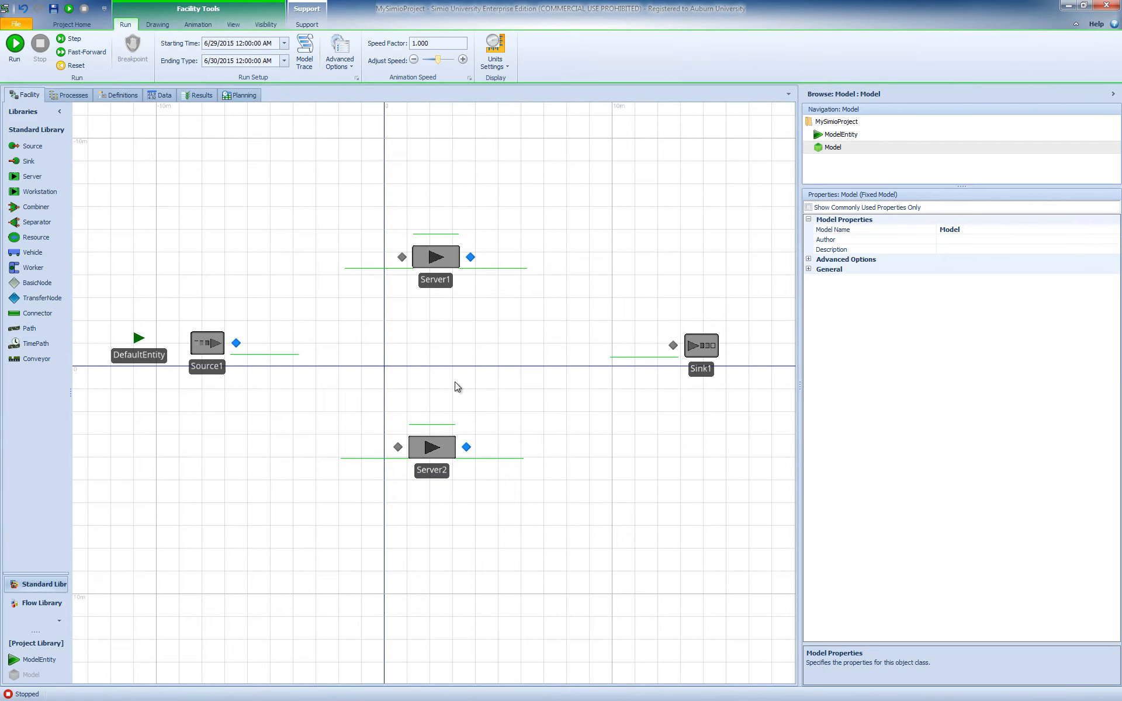
# - Set the DefaultEntity's initial network to Global
pyautogui.click(141, 340)
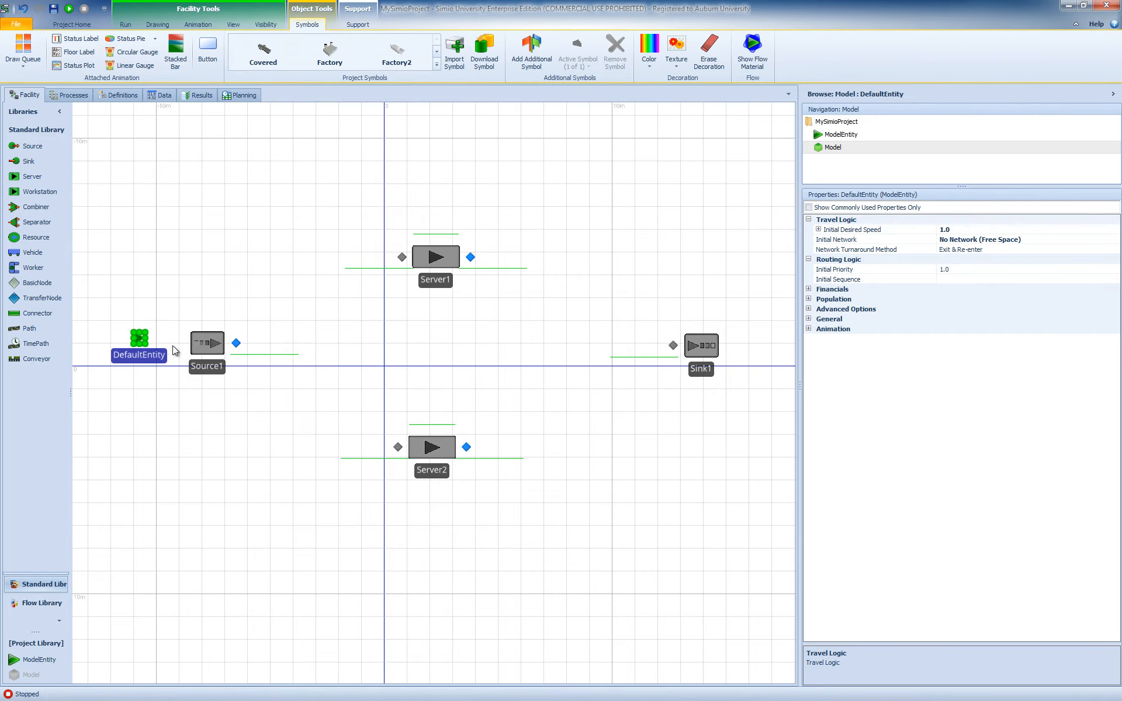
pyautogui.click(1096, 240)
pyautogui.click(1115, 240)
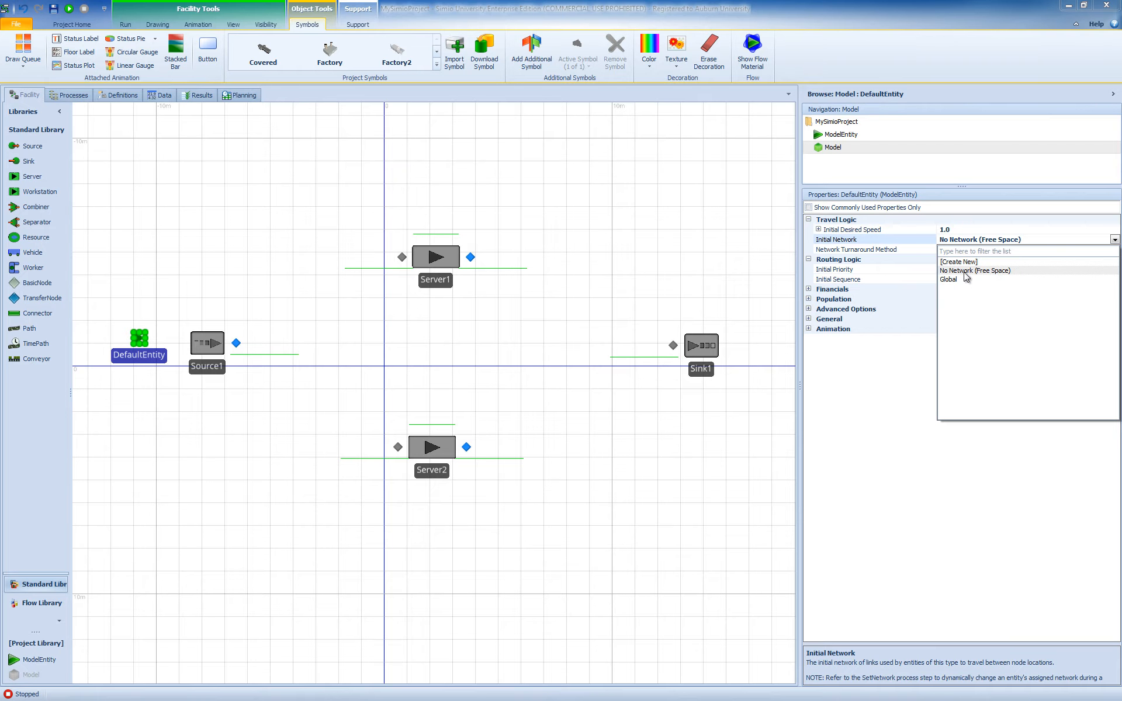
pyautogui.click(948, 279)
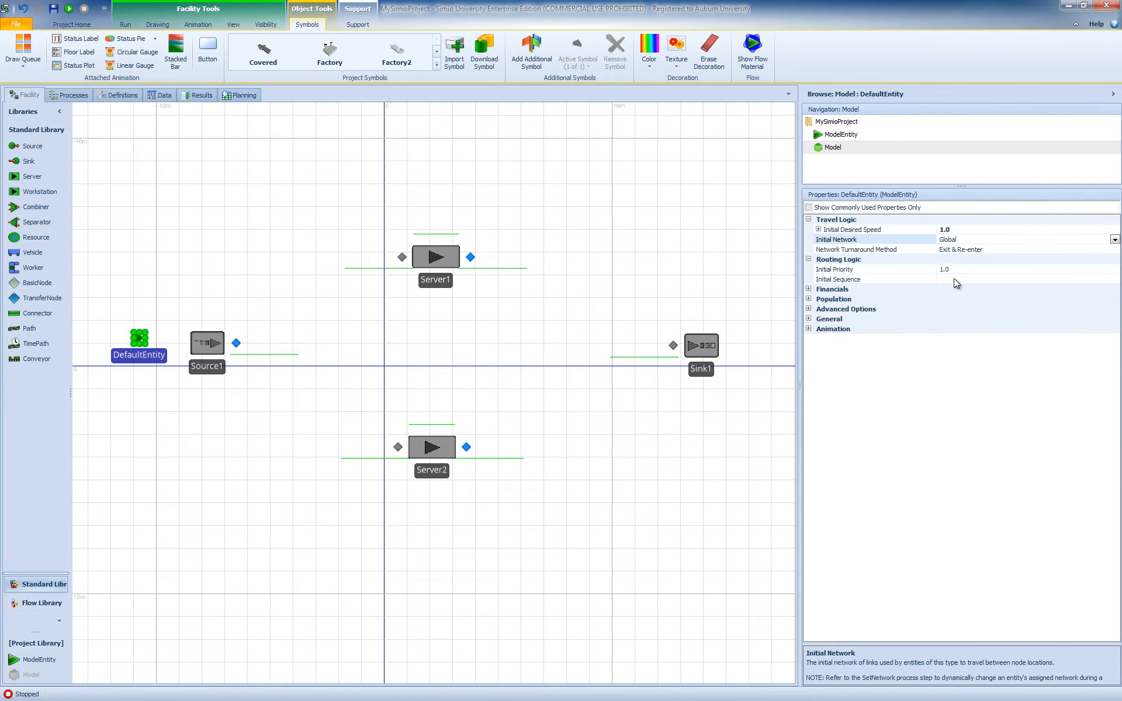
pyautogui.click(505, 397)
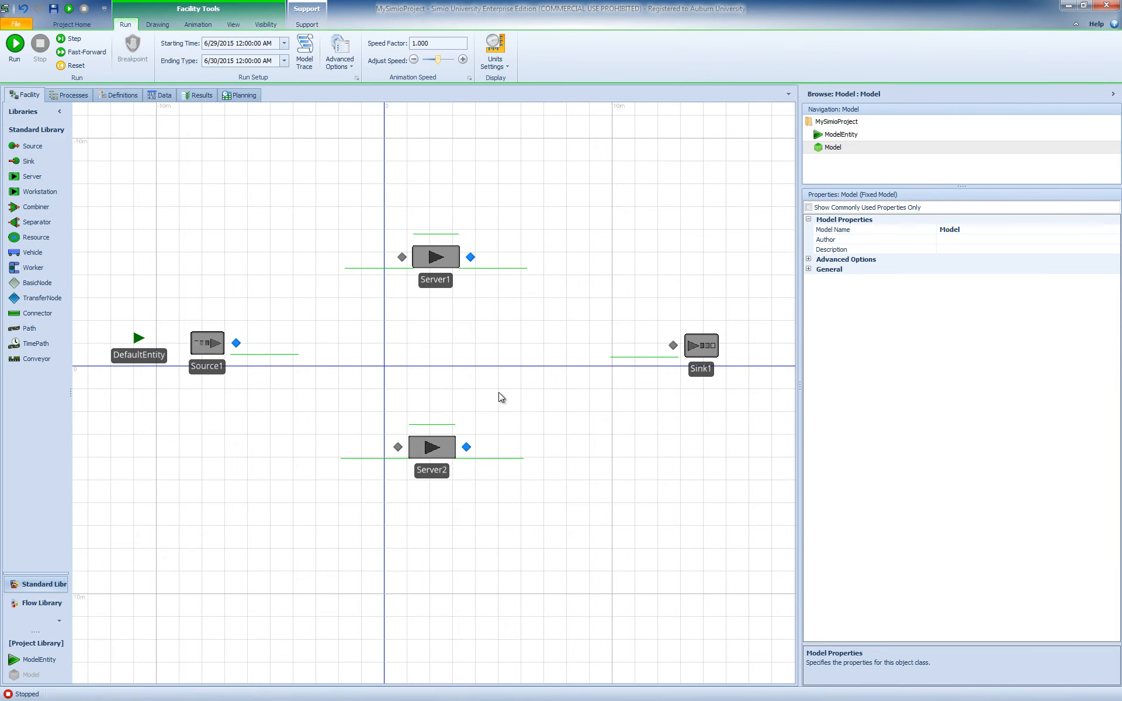
# - Draw paths from Source1's output node to Server1's input node and from Server1's output node to Sink1's input node
pyautogui.click(25, 329)
pyautogui.click(237, 343)
pyautogui.click(402, 257)
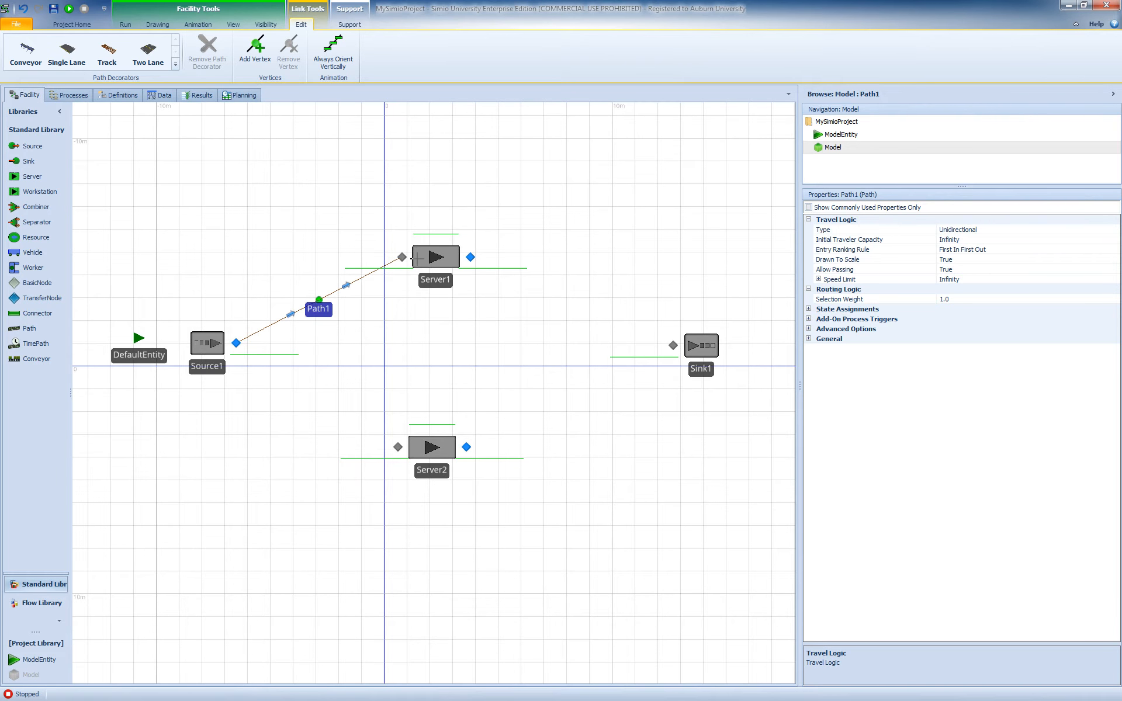
pyautogui.click(471, 257)
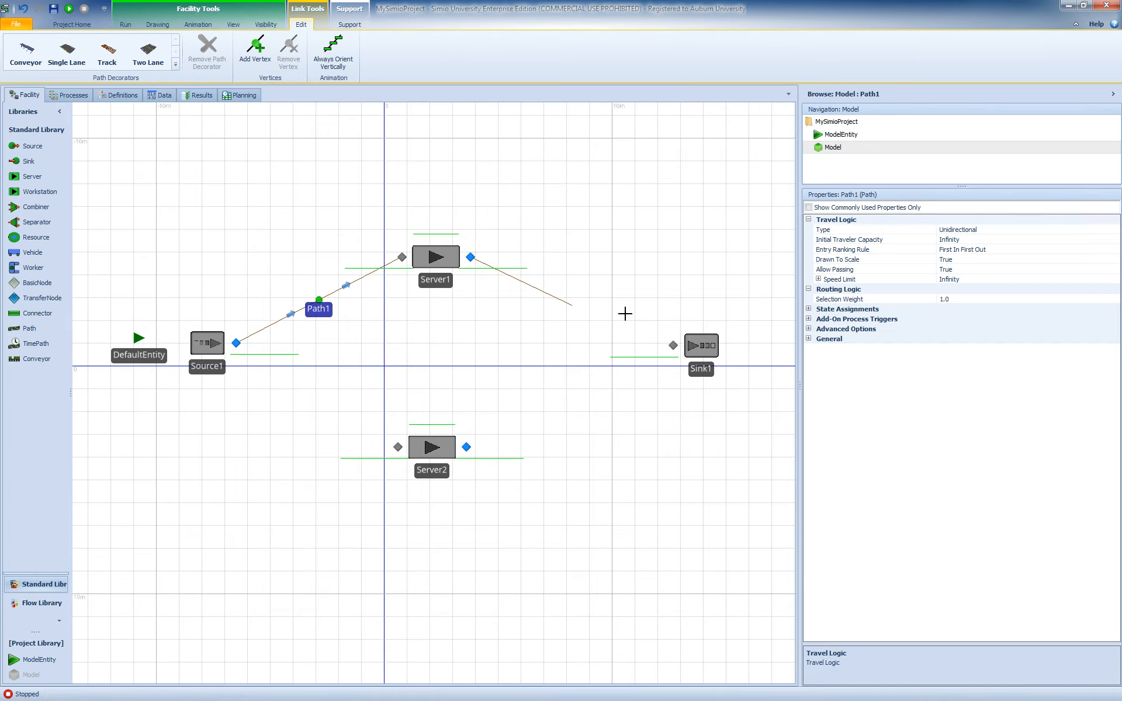
pyautogui.click(673, 346)
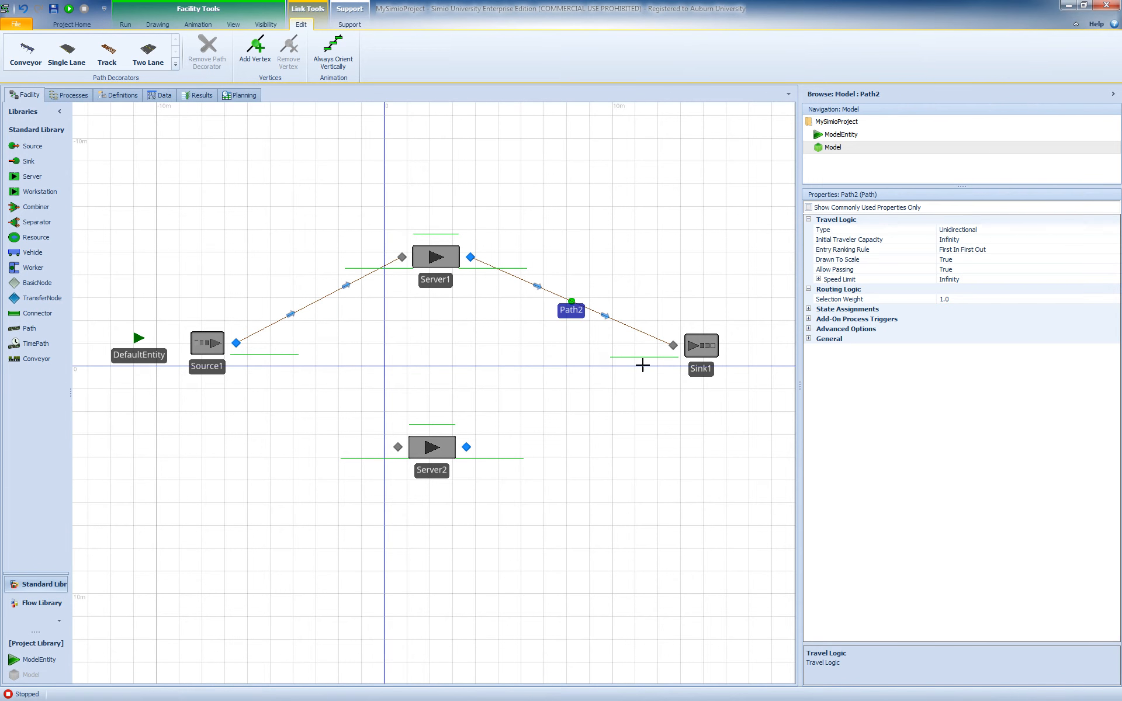
pyautogui.click(568, 404)
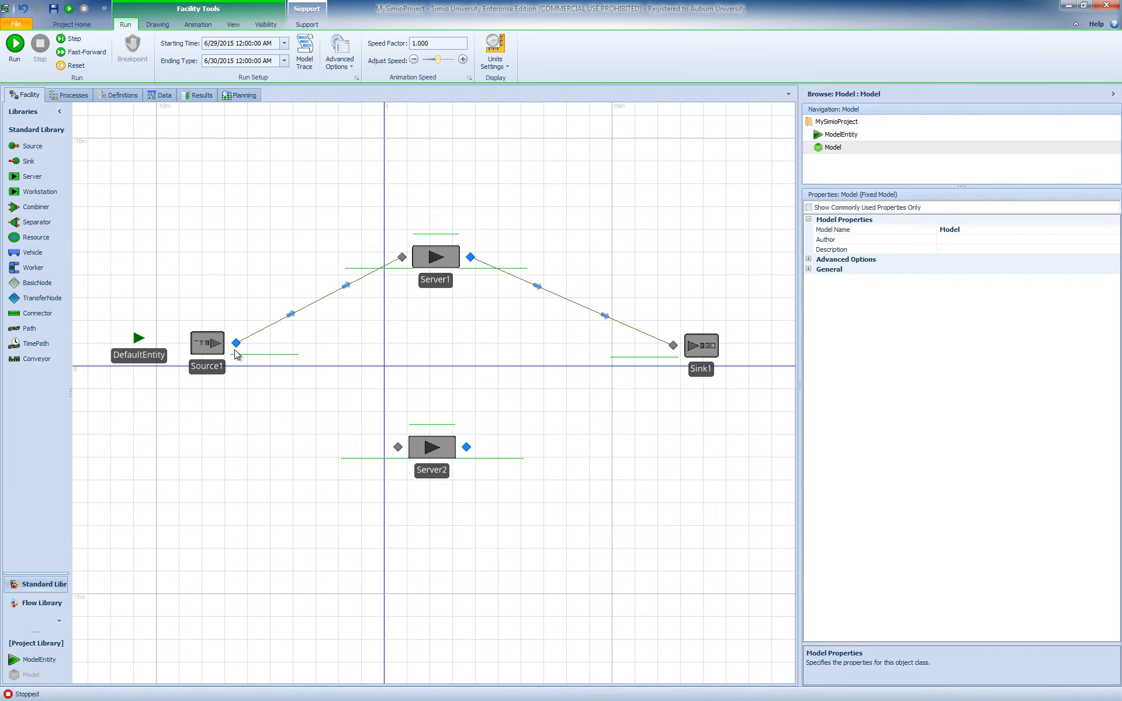
# - Inspect the properties of the path leading to Server1 and of the DefaultEntity, and undo the last object move
pyautogui.click(319, 300)
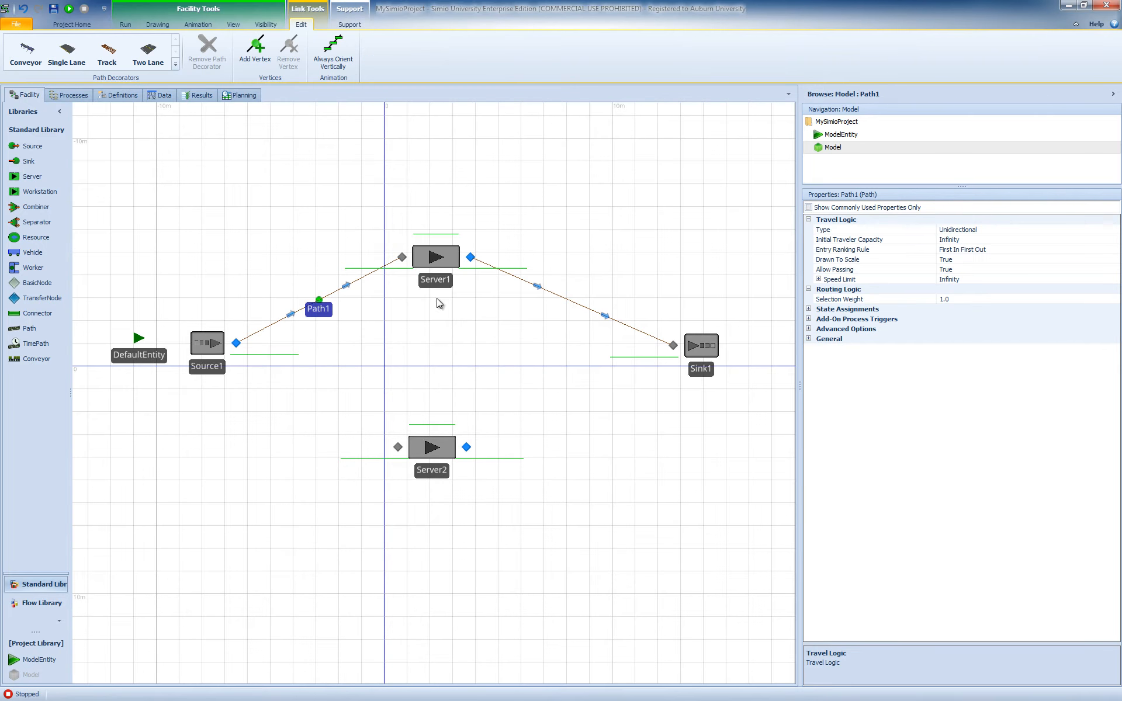
pyautogui.click(139, 340)
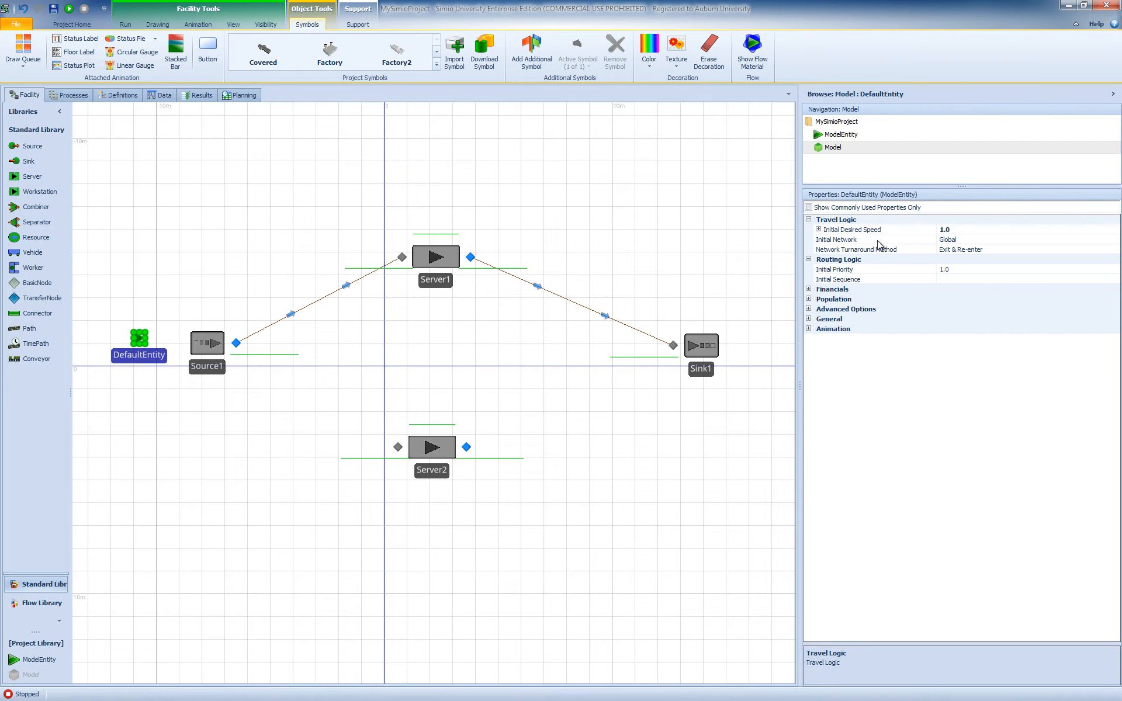
pyautogui.hotkey('ctrl', 'z')
# - Run the connected model and inspect the routing logic properties of Source1's output node
pyautogui.click(68, 8)
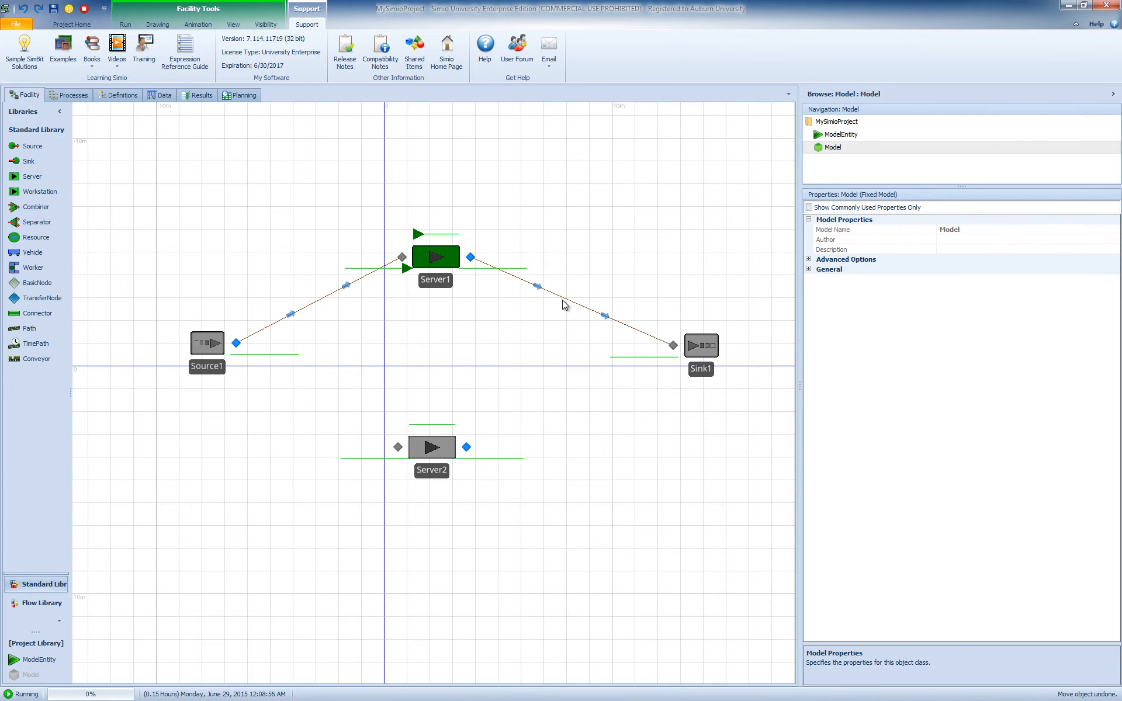
pyautogui.click(236, 345)
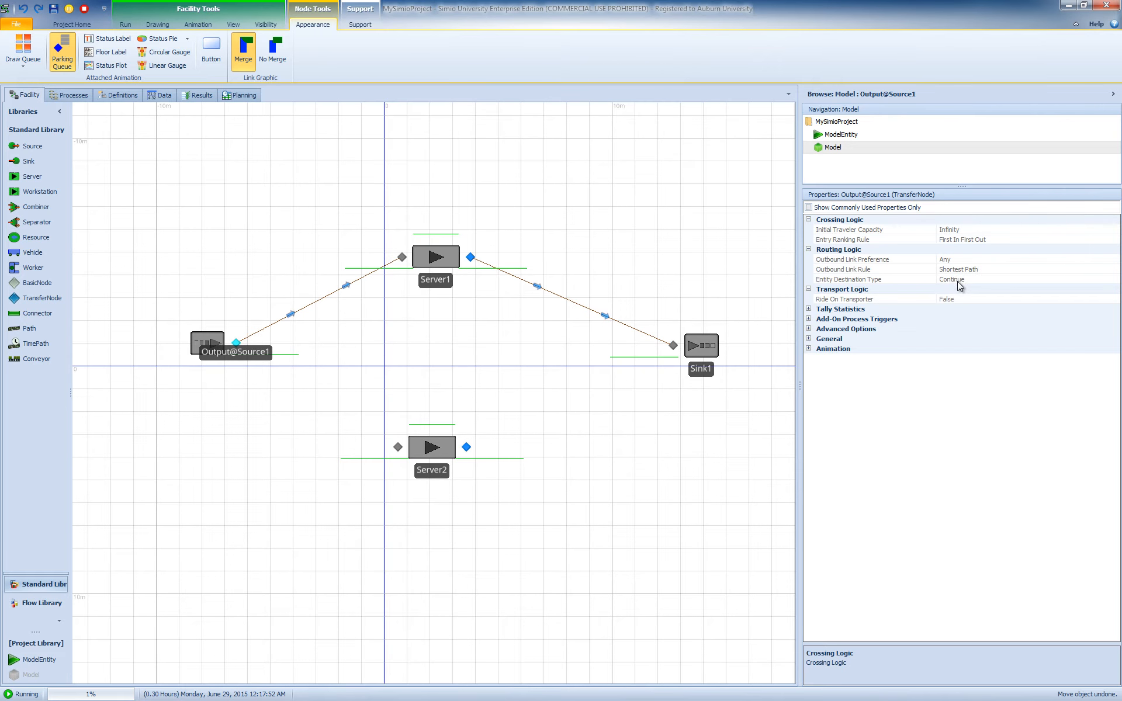
# - Search the Simio Reference Guide for TransferNode and open the TransferNode topic to read its properties
pyautogui.click(360, 24)
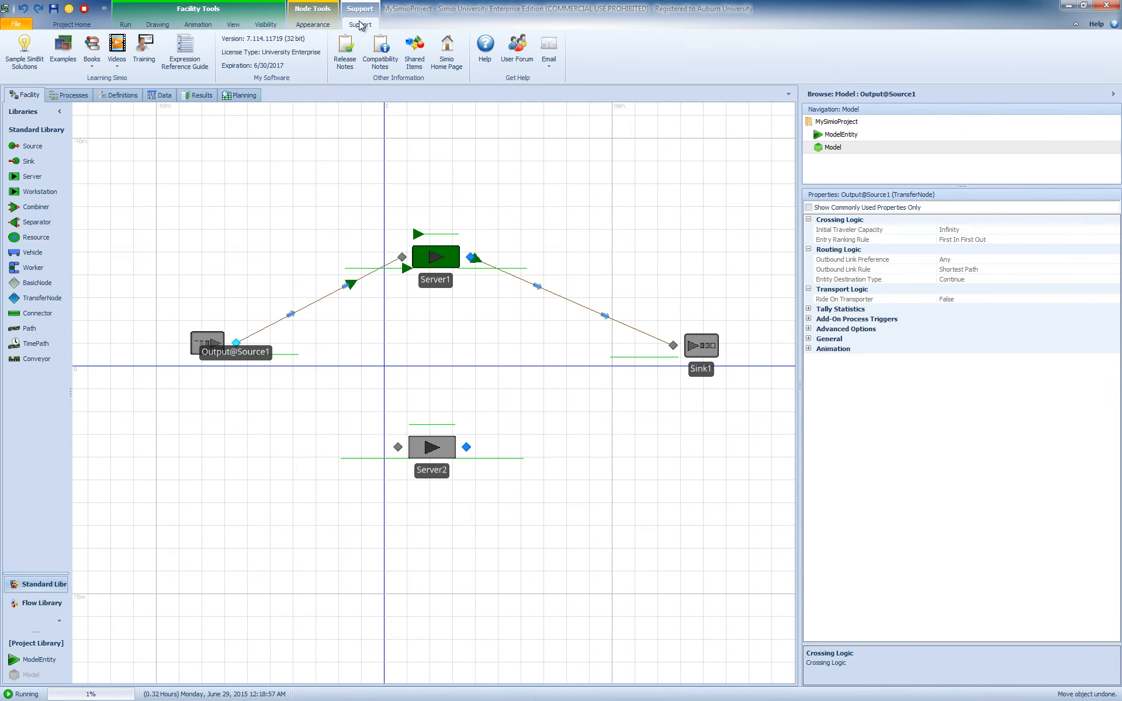
pyautogui.click(484, 53)
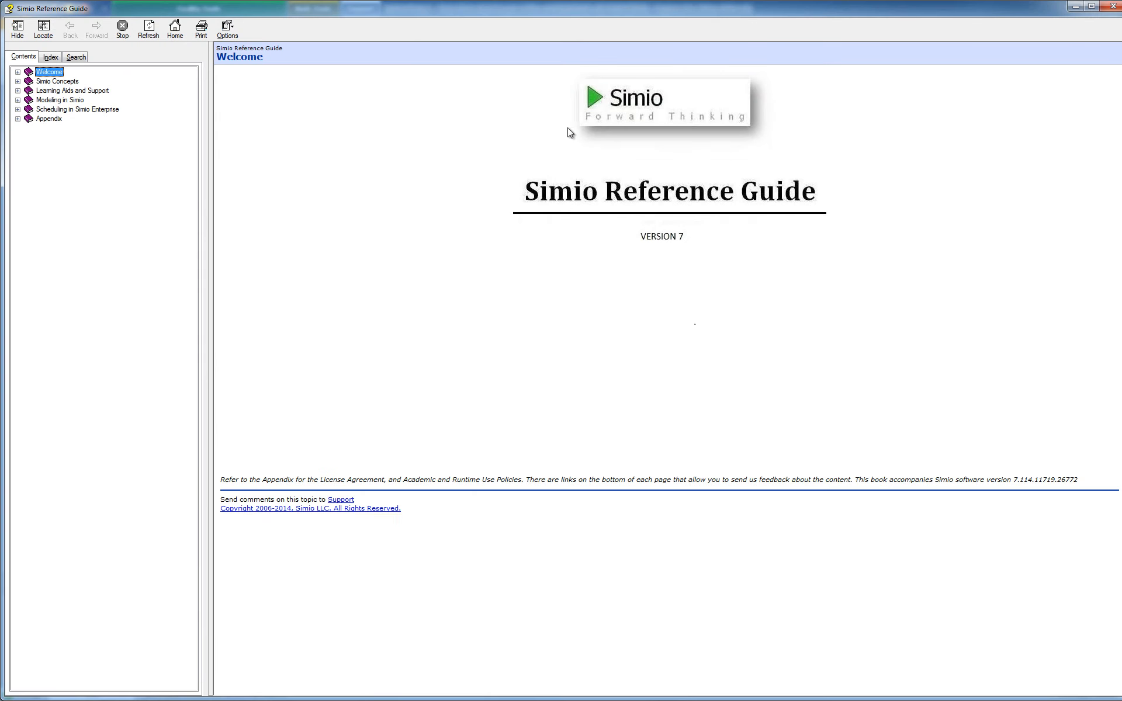
pyautogui.click(73, 58)
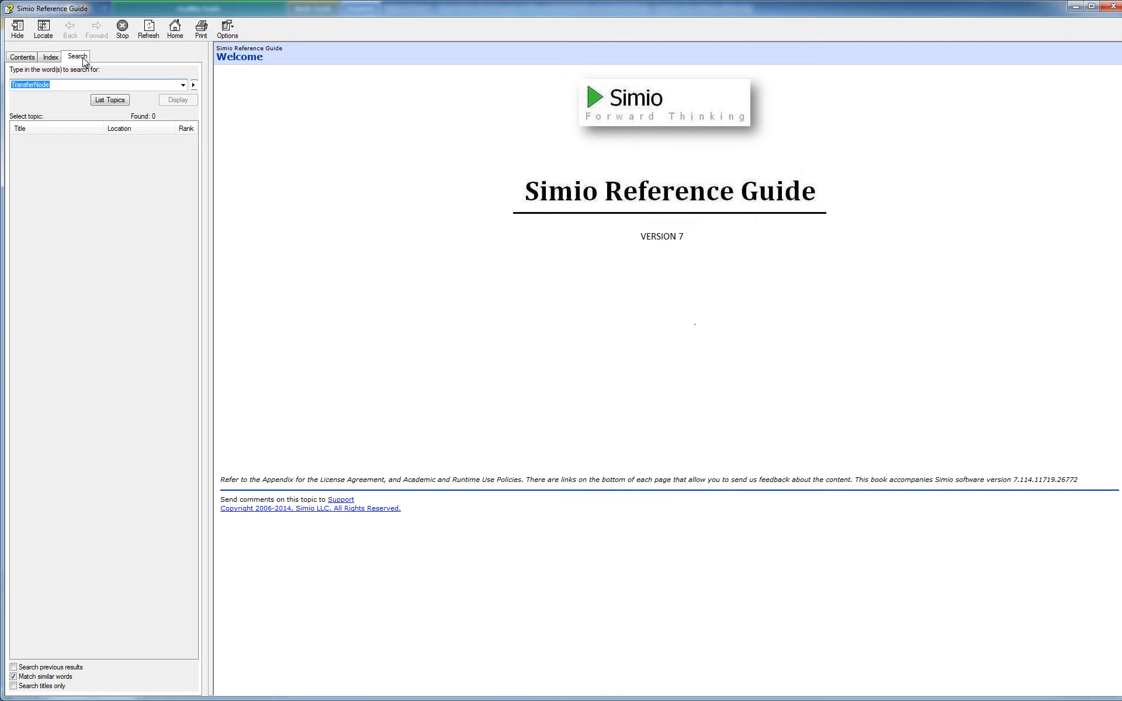
pyautogui.click(111, 100)
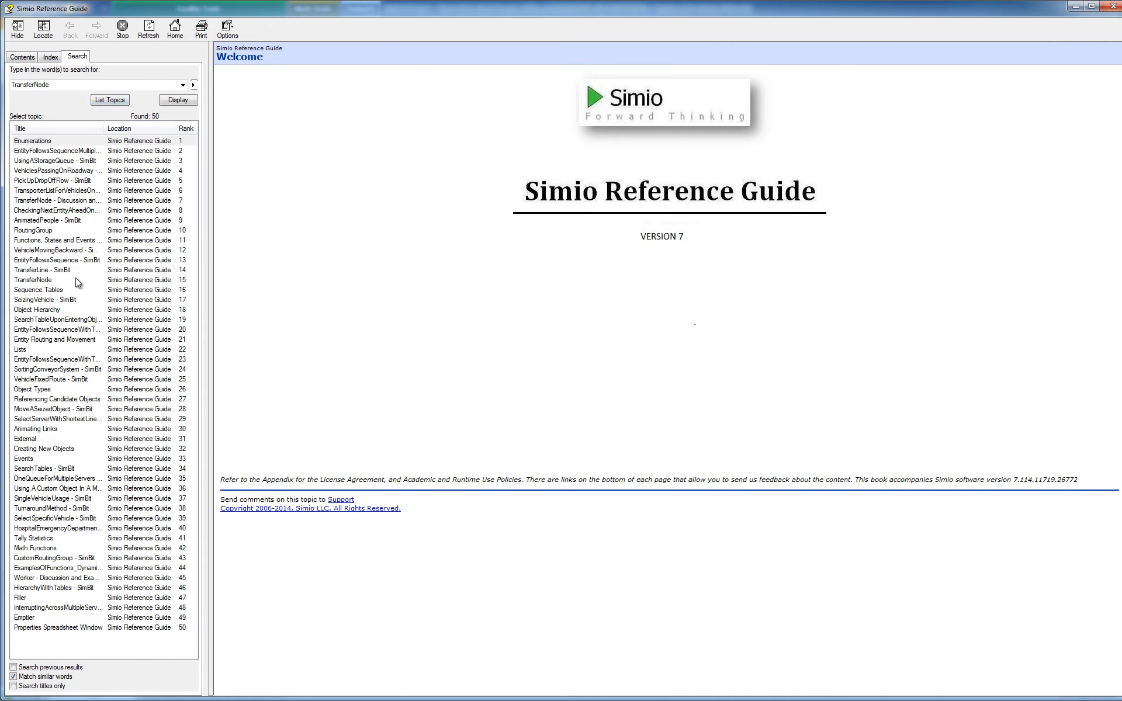
pyautogui.doubleClick(34, 281)
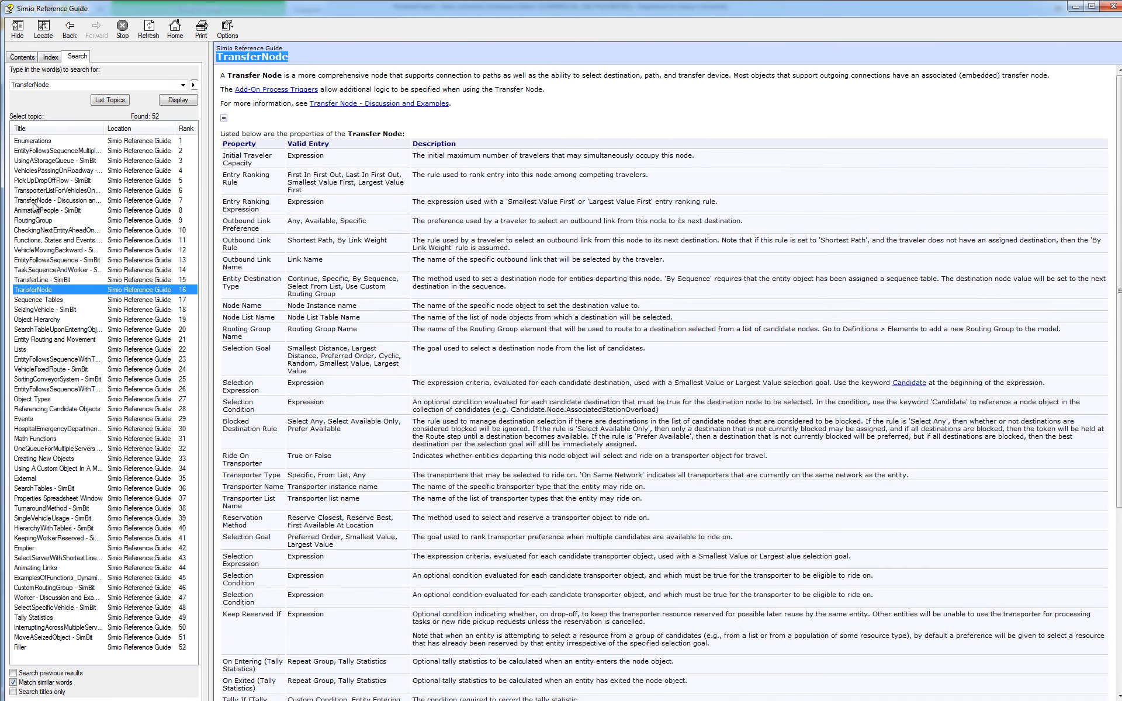
# - Read the outbound link and entity destination rules in the TransferNode - Discussion and Examples topic, and close the guide
pyautogui.doubleClick(33, 200)
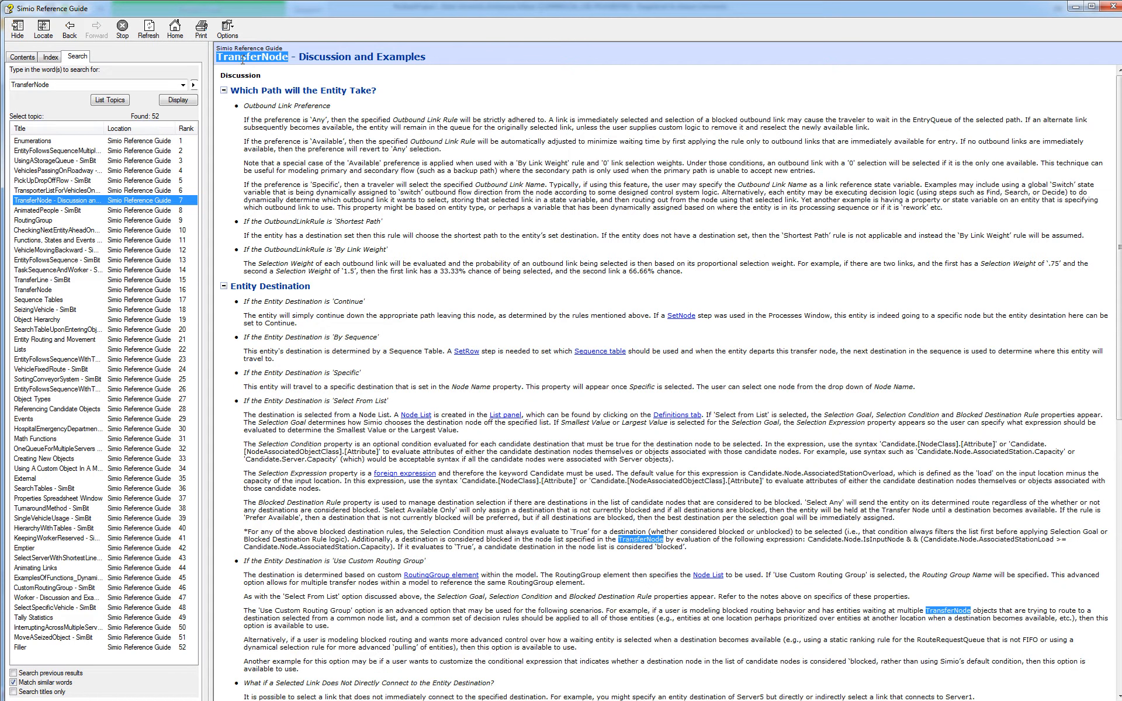
pyautogui.click(488, 63)
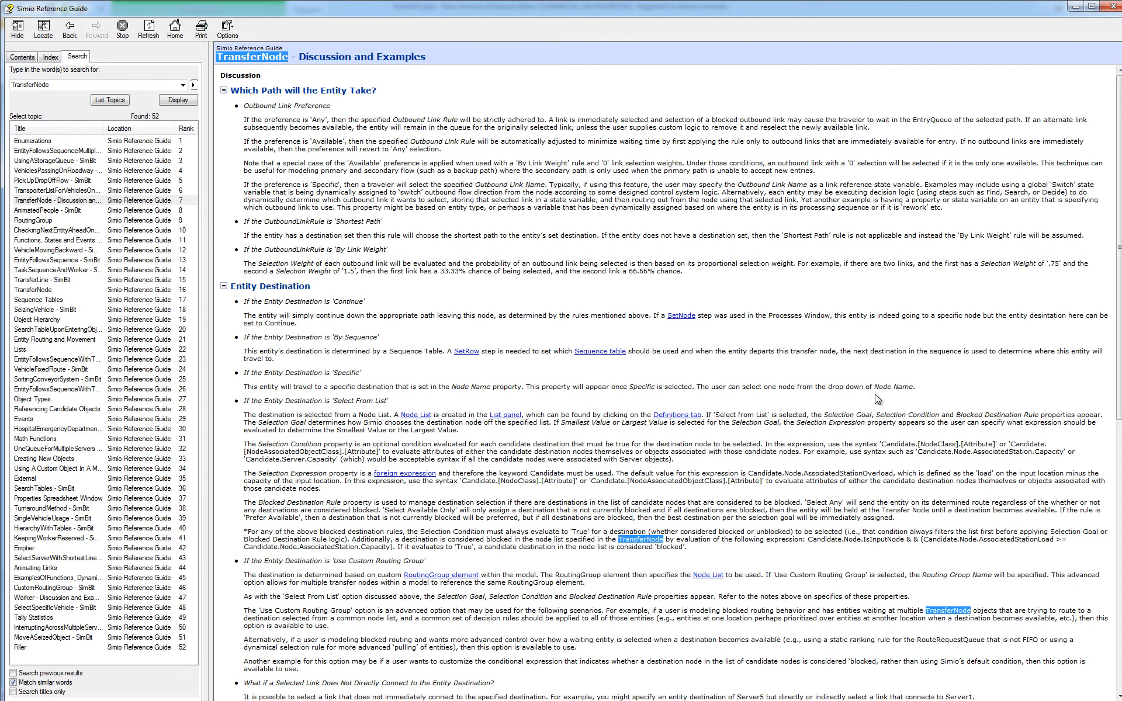
pyautogui.scroll(-10, 876, 390)
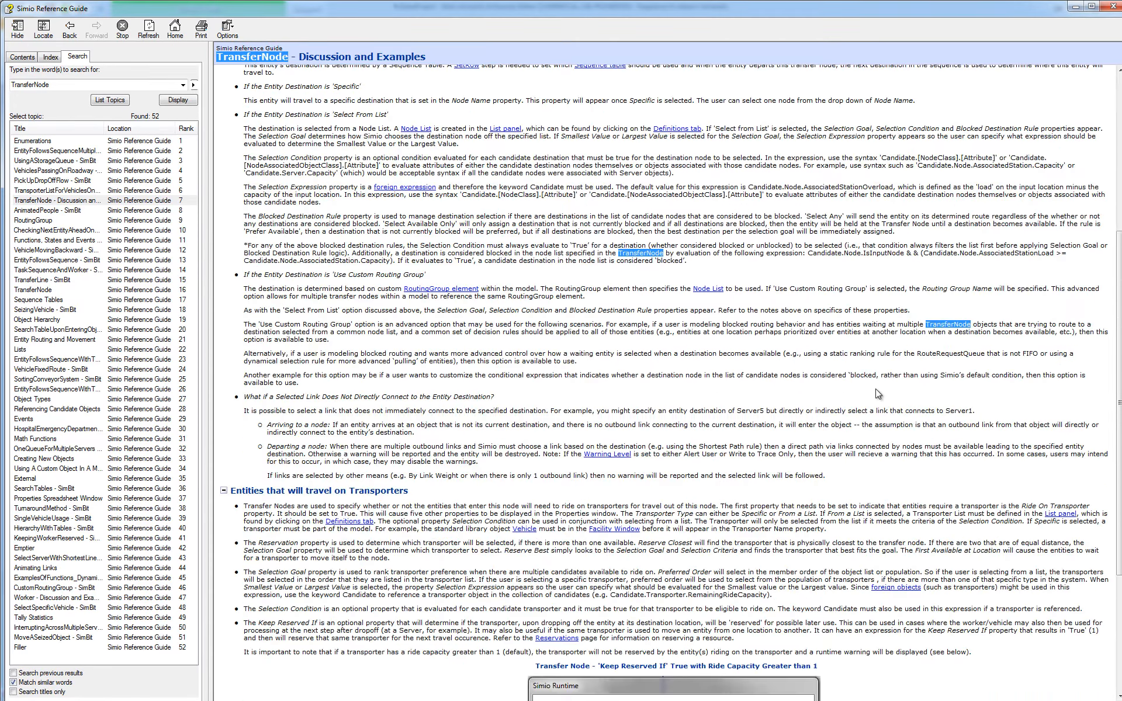
pyautogui.scroll(10, 881, 395)
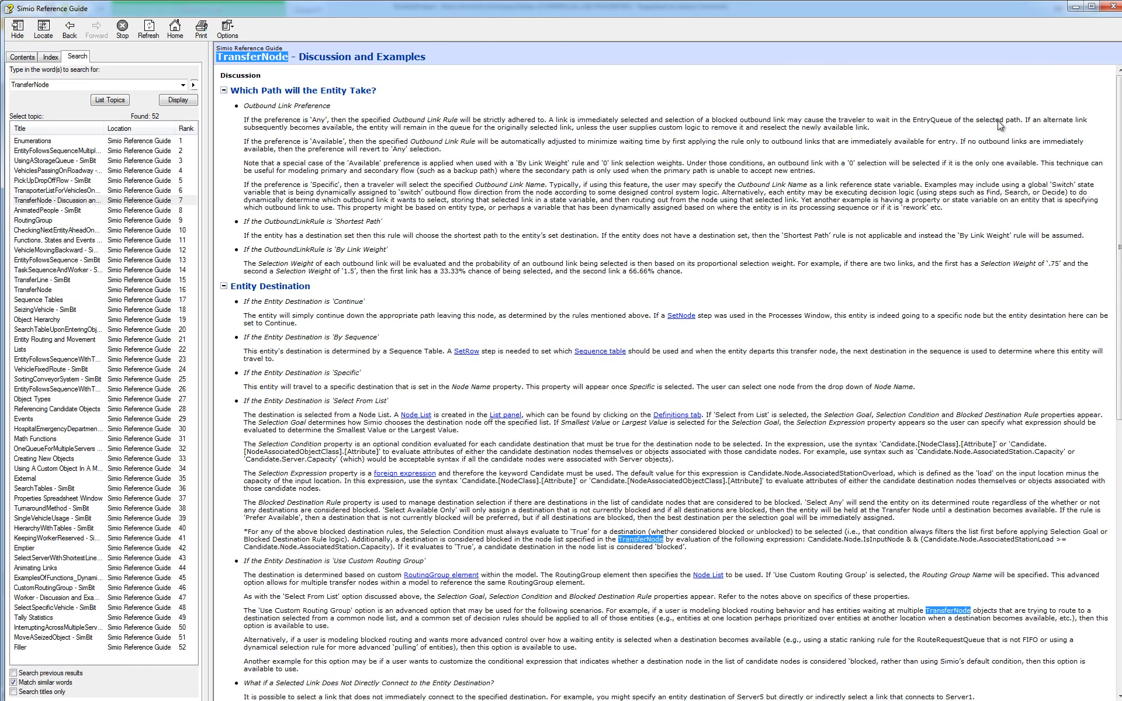
pyautogui.click(1112, 8)
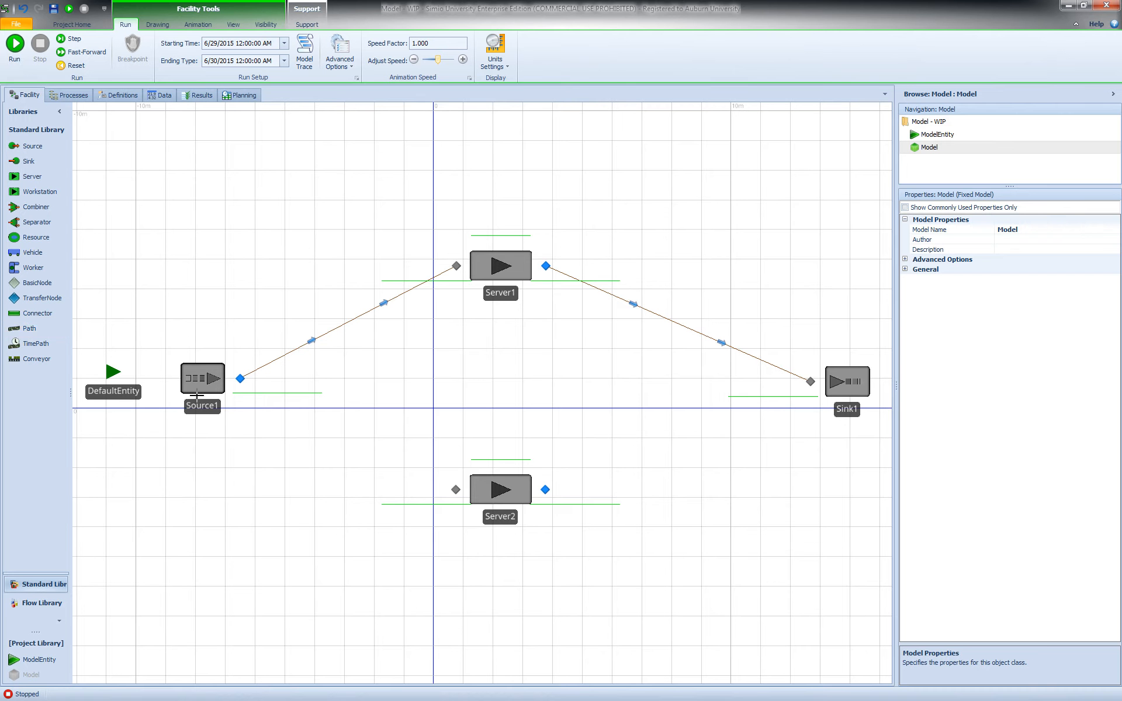
# - Draw paths from Source1's output node to Server2's input node and from Server2's output node to Sink1's input node
pyautogui.click(455, 490)
pyautogui.click(544, 490)
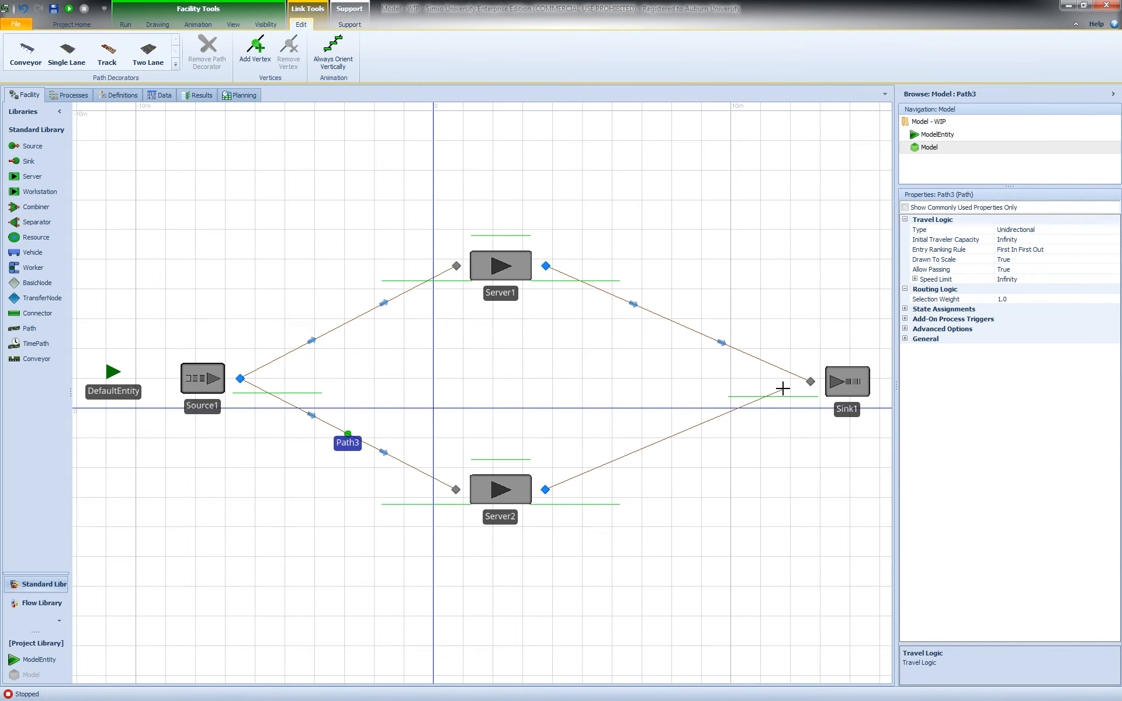
pyautogui.click(811, 382)
pyautogui.click(713, 480)
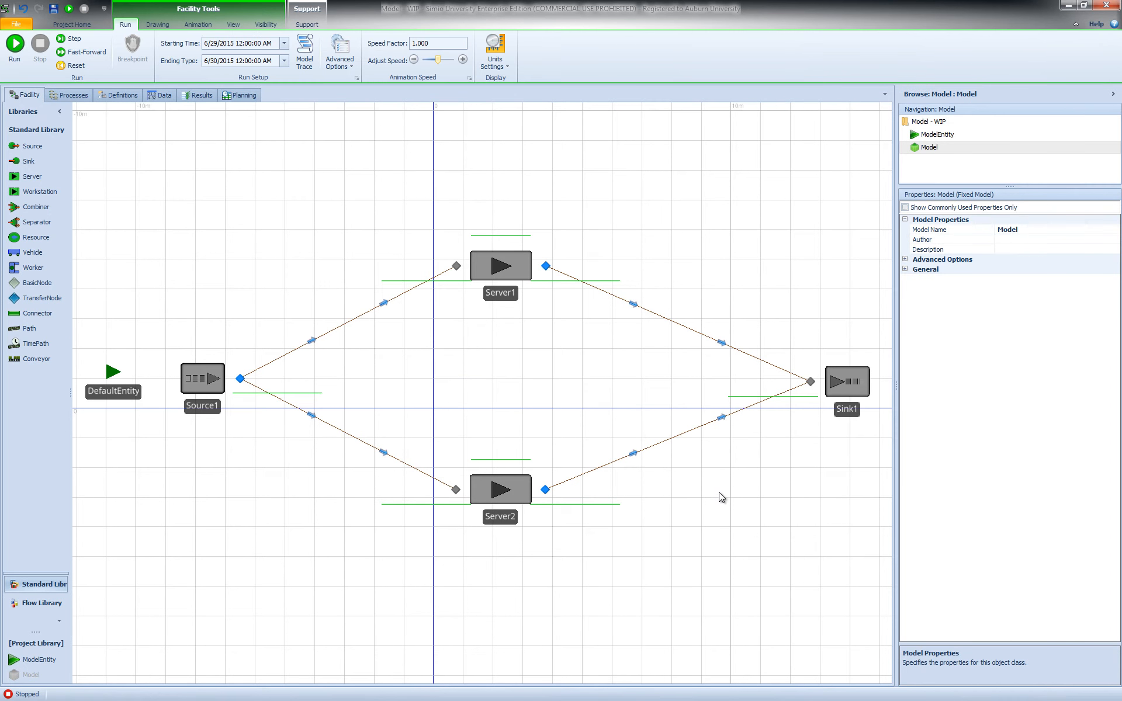
# - Run the model and compare Source1's output node routing logic with the selection weights of its two outgoing paths
pyautogui.press('F5')
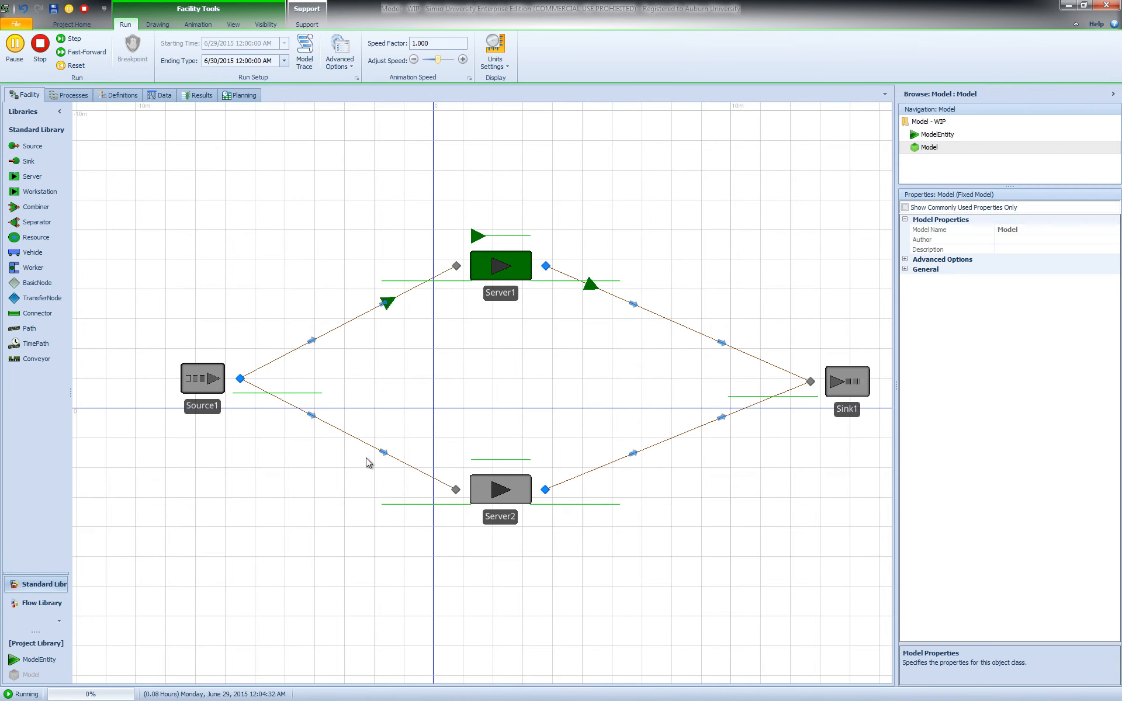
pyautogui.click(349, 438)
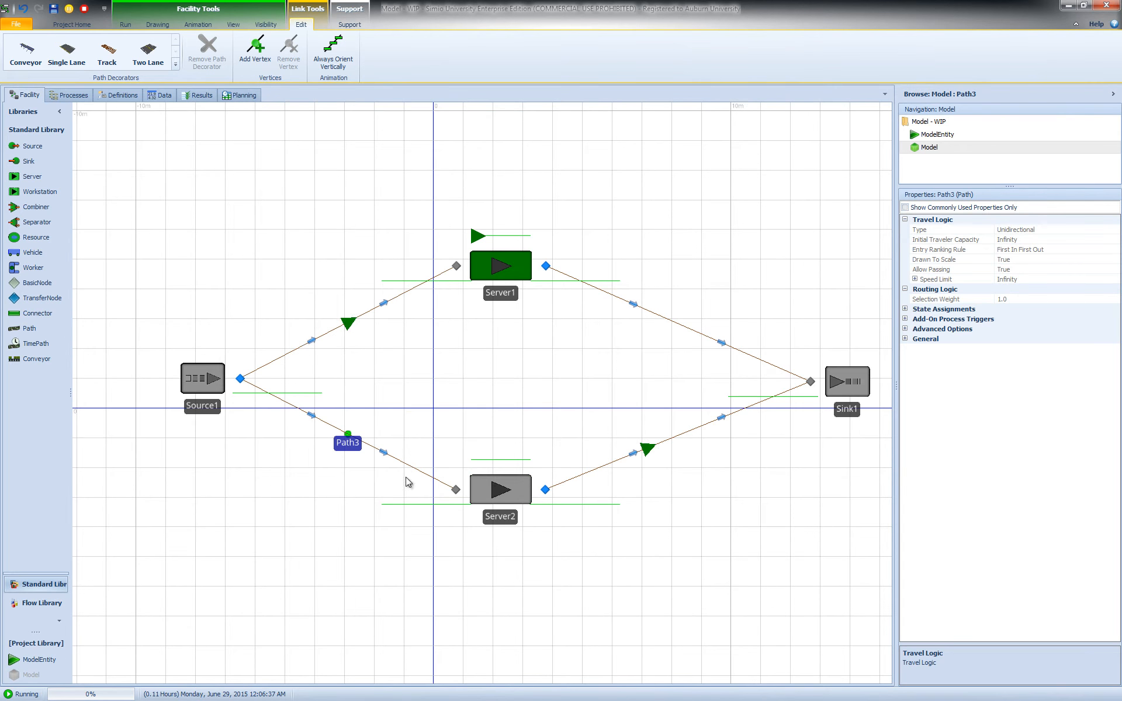
pyautogui.click(241, 381)
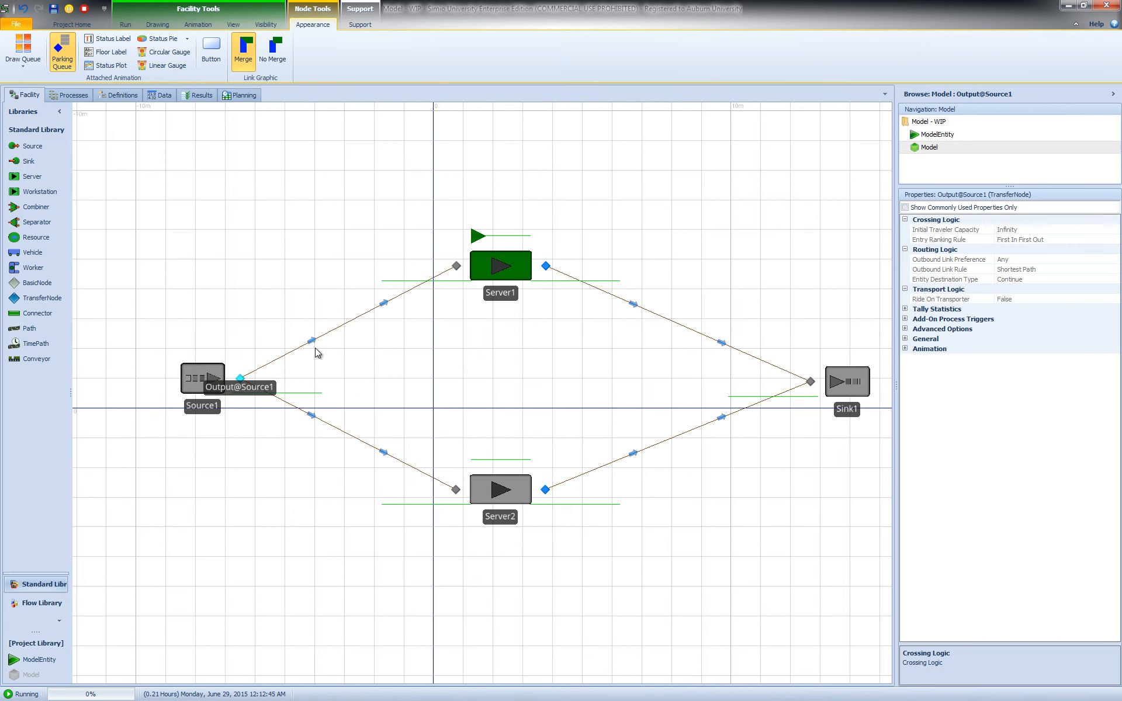
pyautogui.click(357, 319)
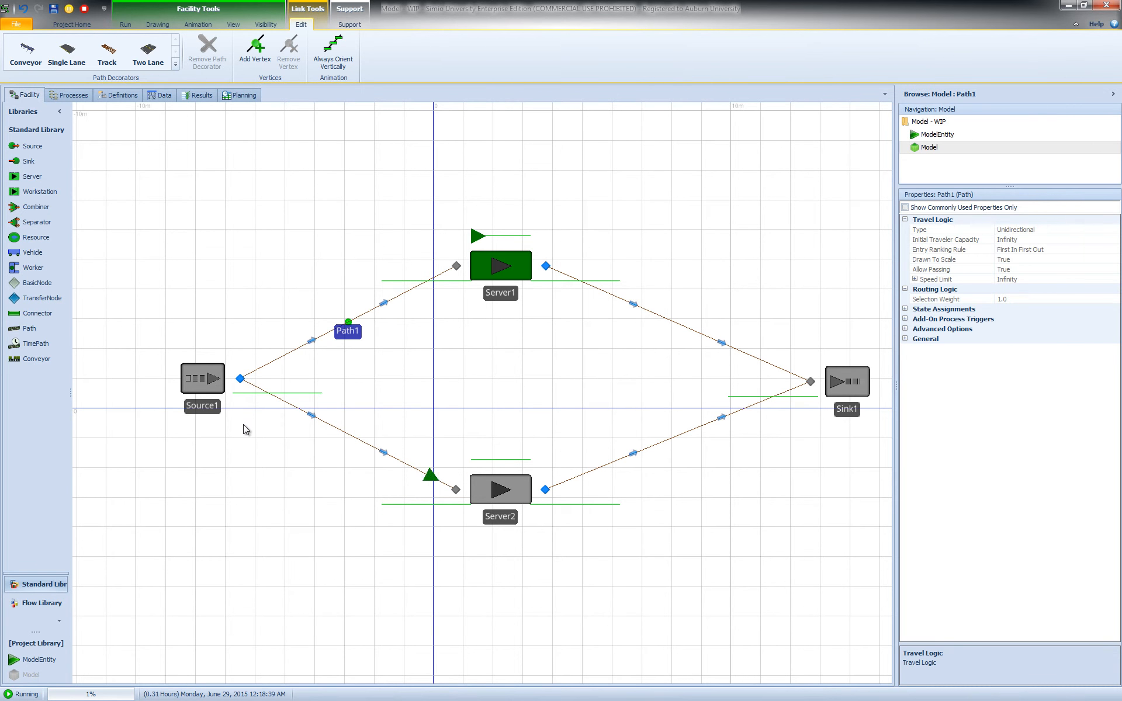
pyautogui.click(345, 433)
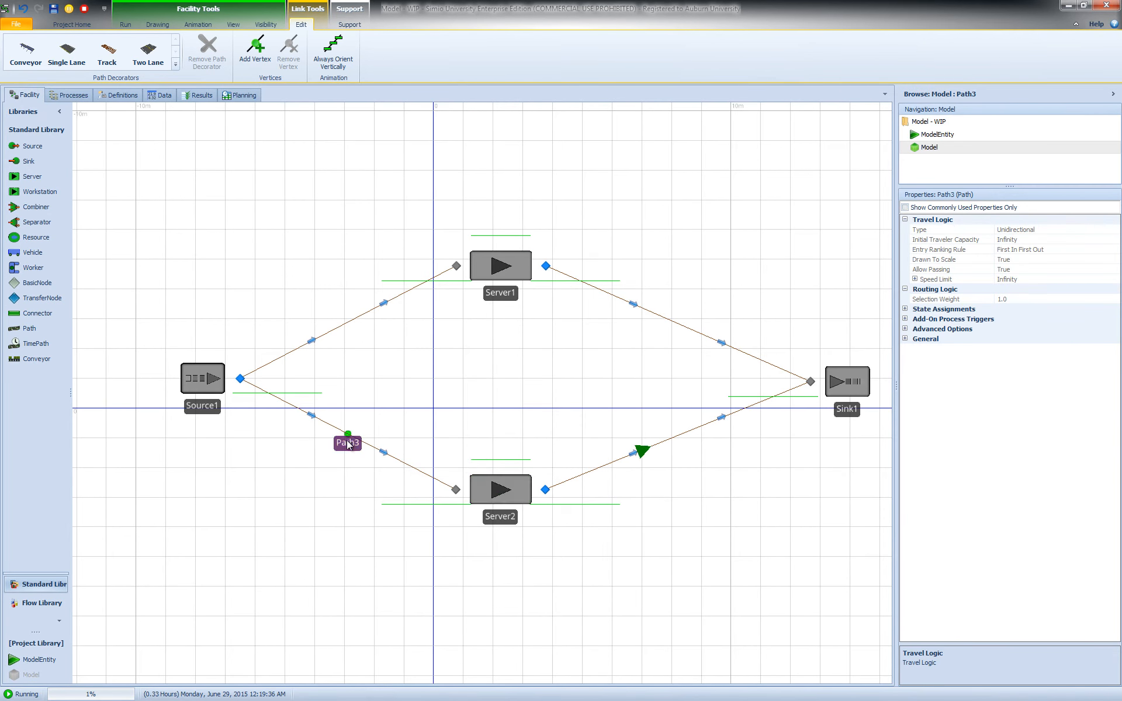
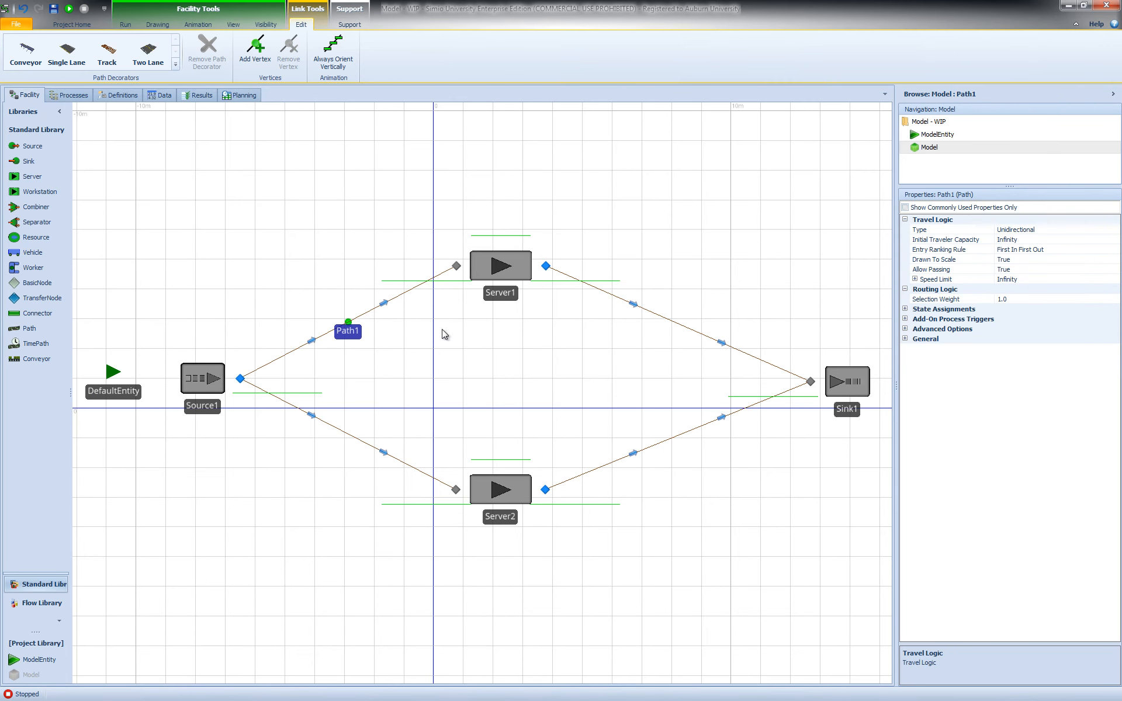
# - Set the selection weight of the Source1-to-Server1 path to 0.2 and of the Source1-to-Server2 path to 0.8
pyautogui.click(1039, 299)
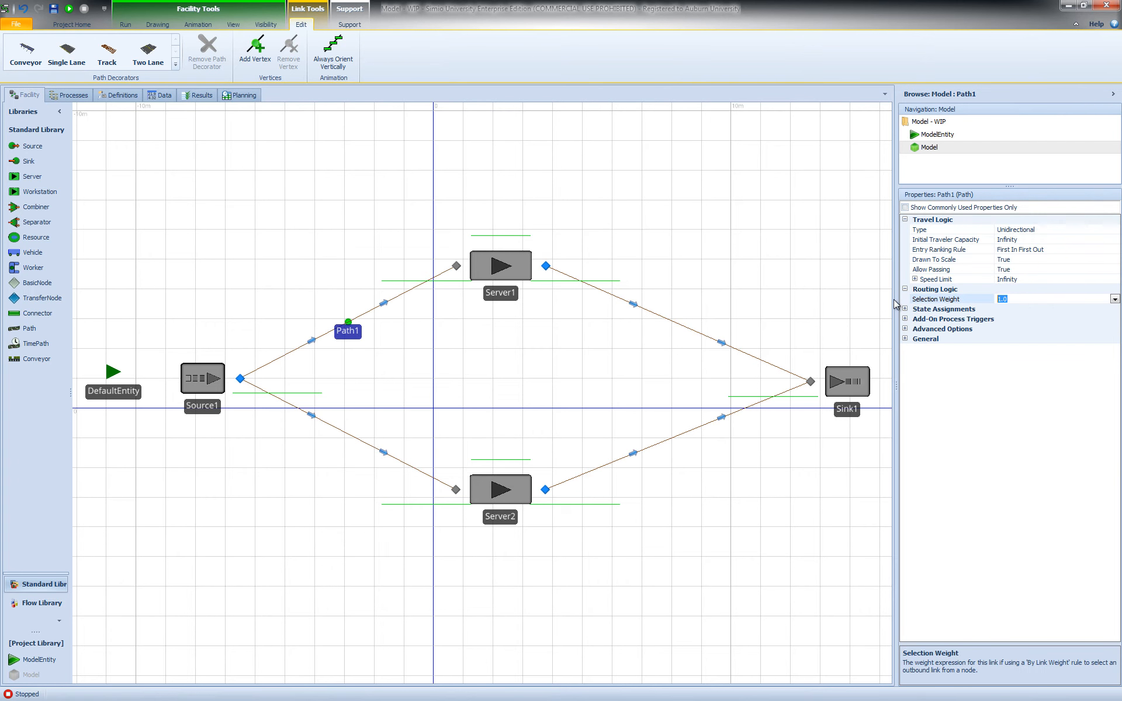
pyautogui.write('0.2')
pyautogui.click(372, 447)
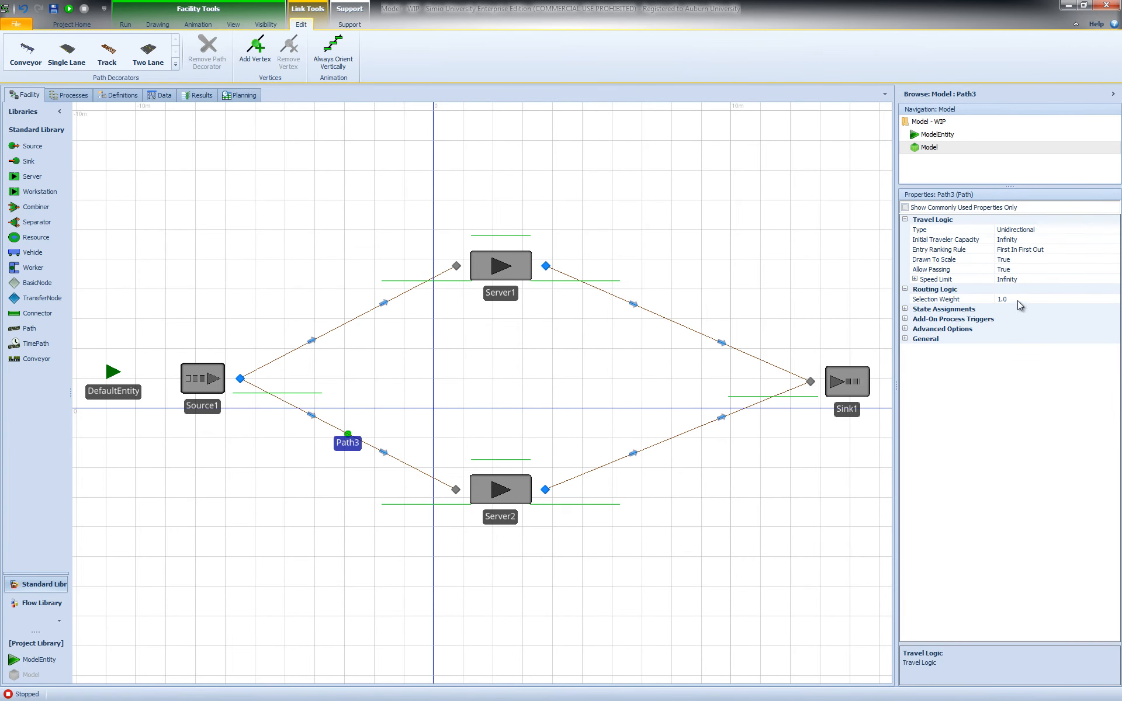
pyautogui.click(942, 300)
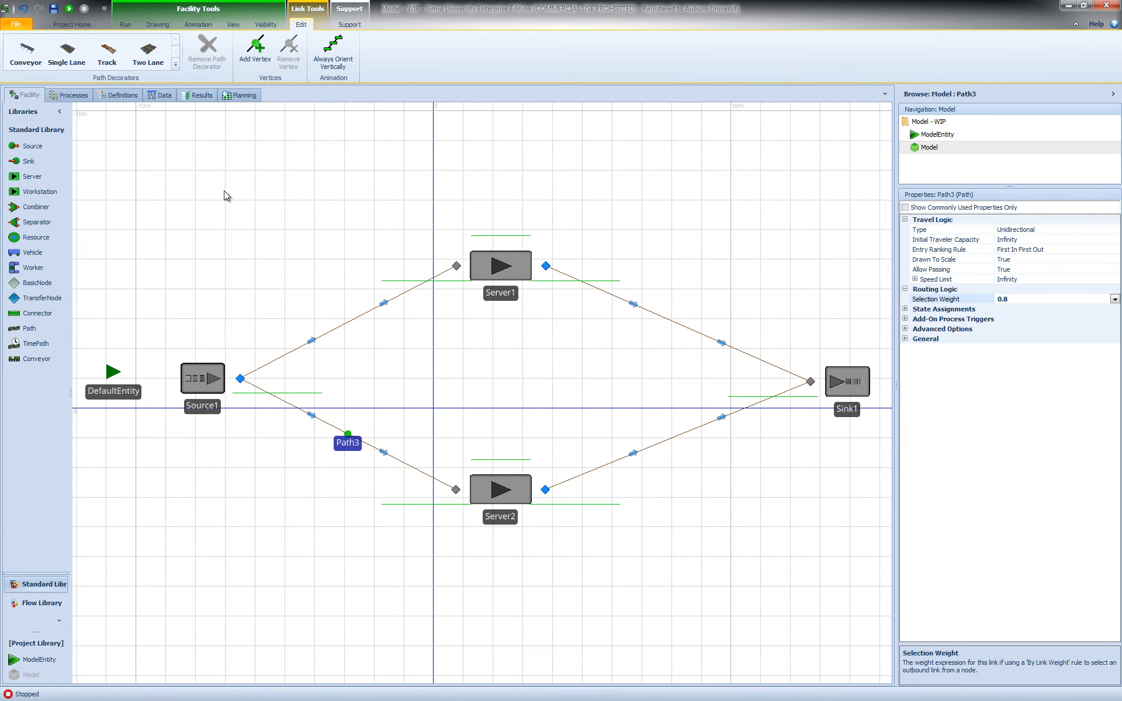
# - Run the model to observe how entities split between Server1 and Server2, and stop the run
pyautogui.click(125, 24)
pyautogui.click(24, 42)
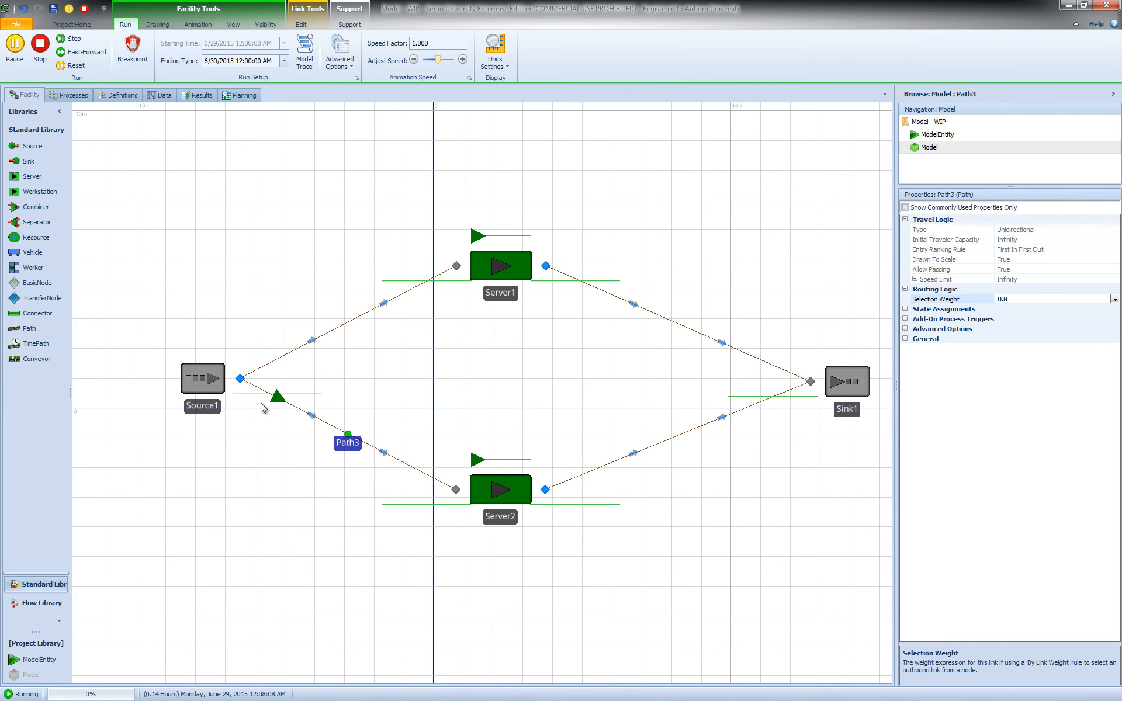
pyautogui.click(39, 49)
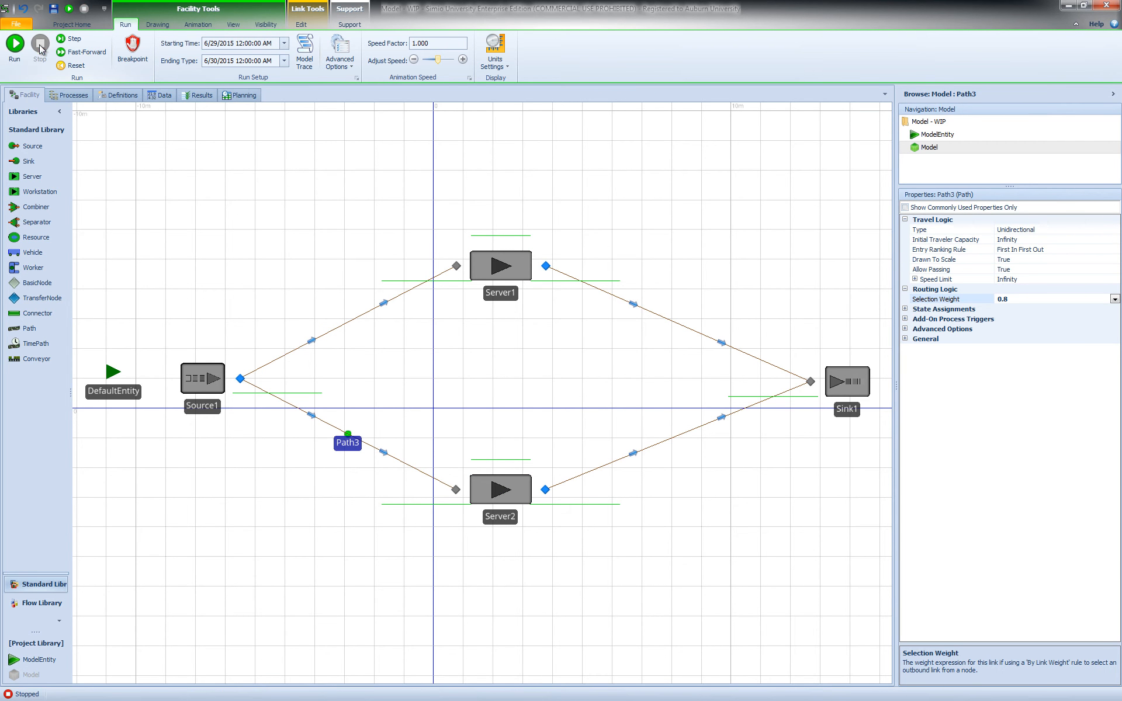
# - Set the selection weight of the Source1-to-Server1 path to 0 and run the model to observe the routing
pyautogui.click(345, 330)
pyautogui.click(940, 299)
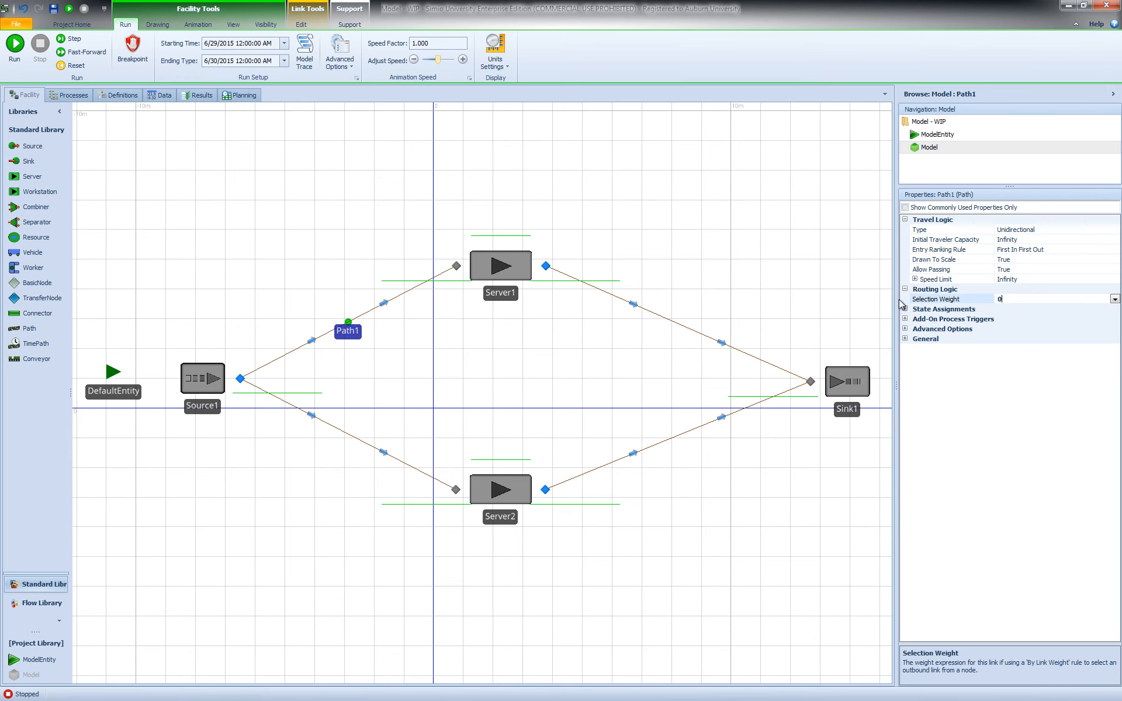
pyautogui.click(359, 441)
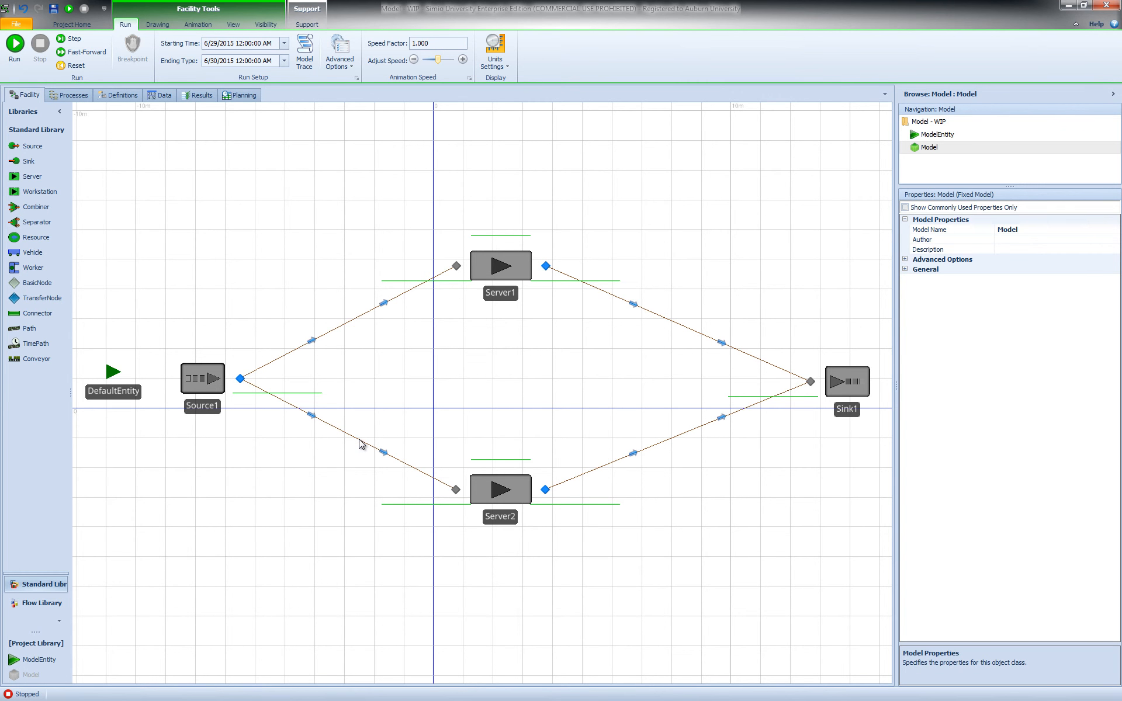
pyautogui.click(360, 441)
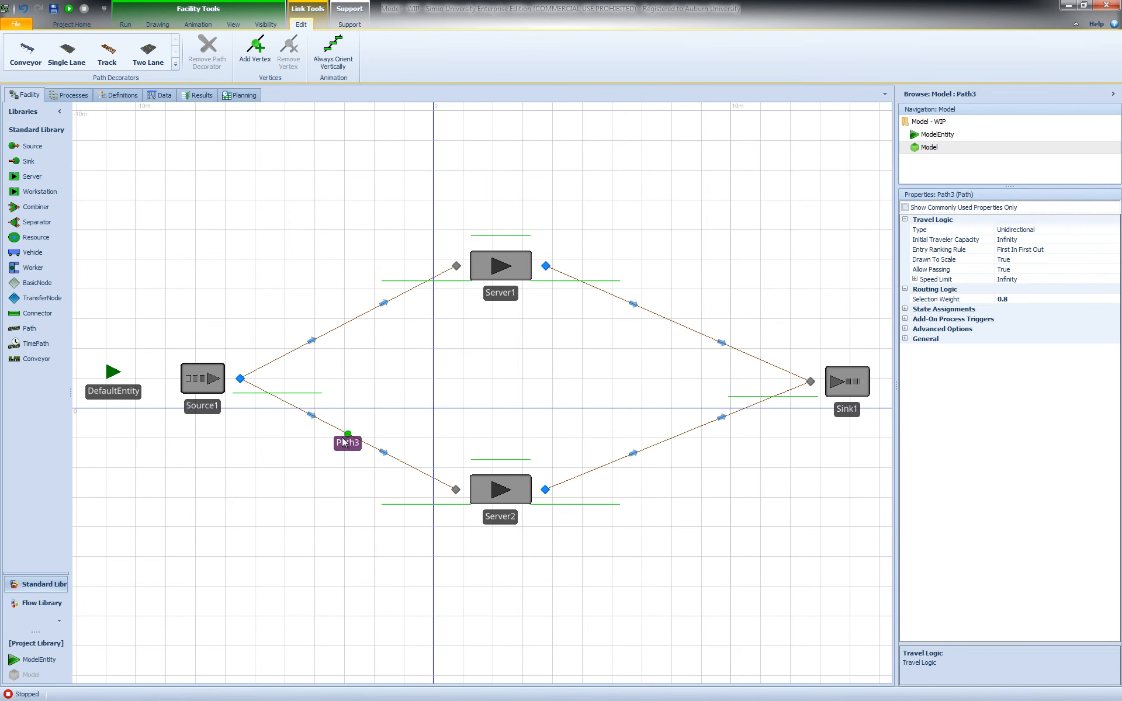
pyautogui.click(323, 388)
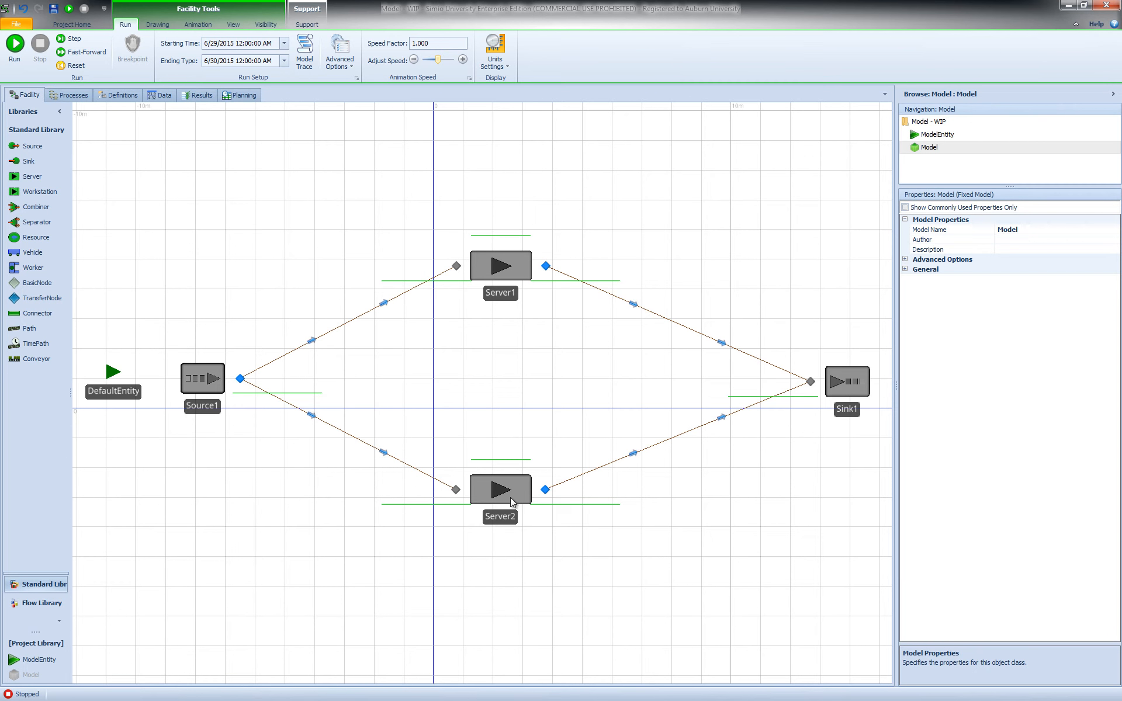
pyautogui.click(16, 45)
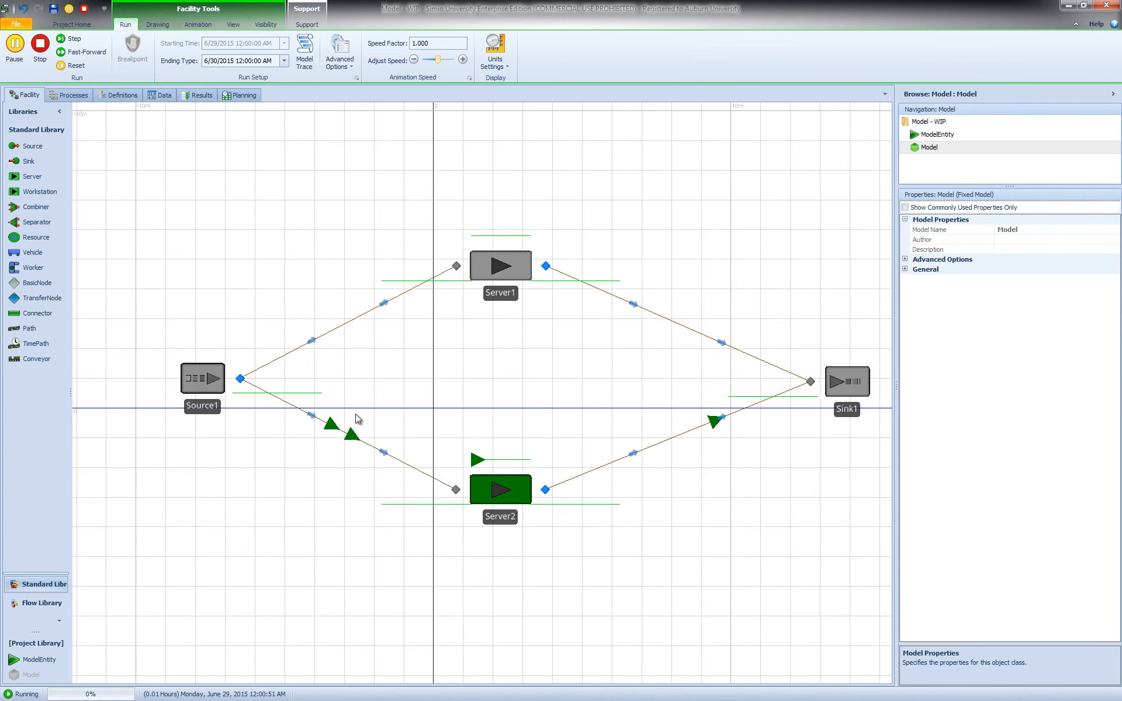
pyautogui.click(348, 323)
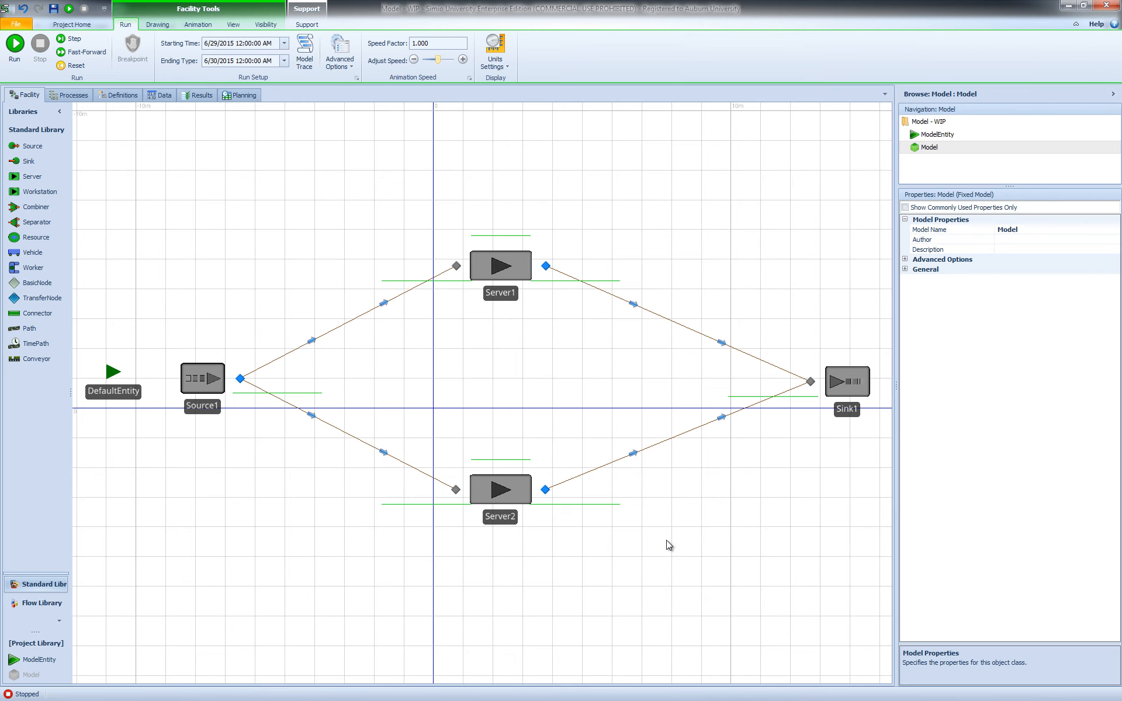
# - Look at the Model 2 airport security example and compare the selection weights of Source1's two outgoing paths
pyautogui.click(351, 437)
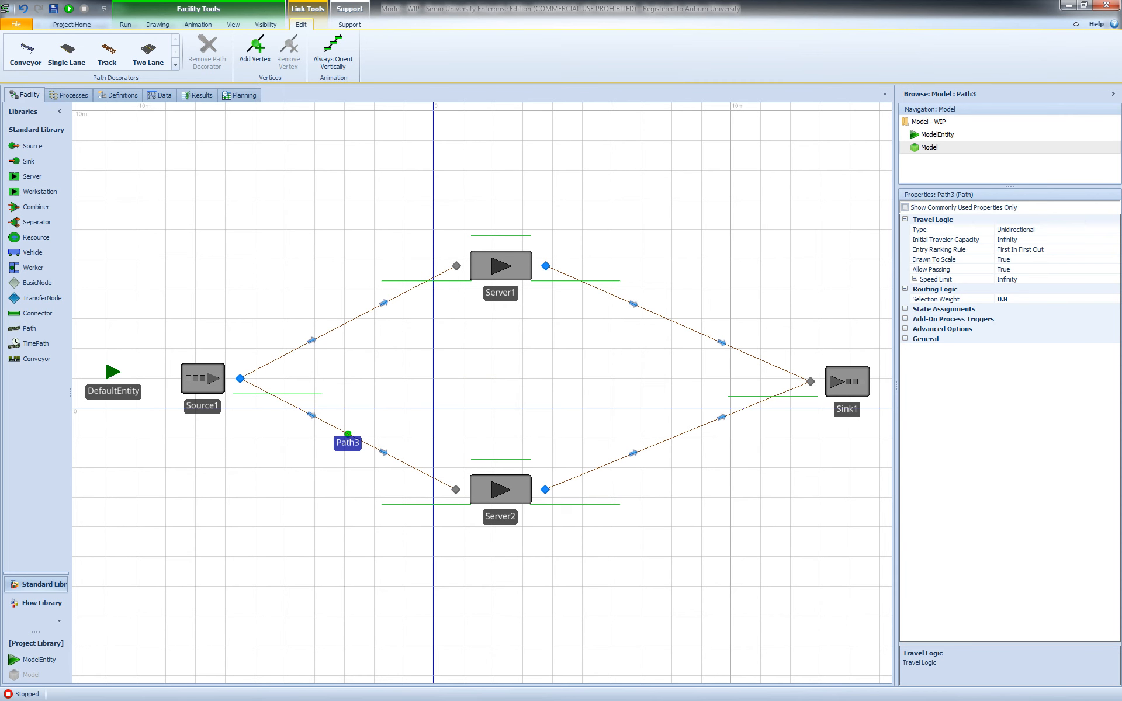
pyautogui.hotkey('alt', 'Tab')
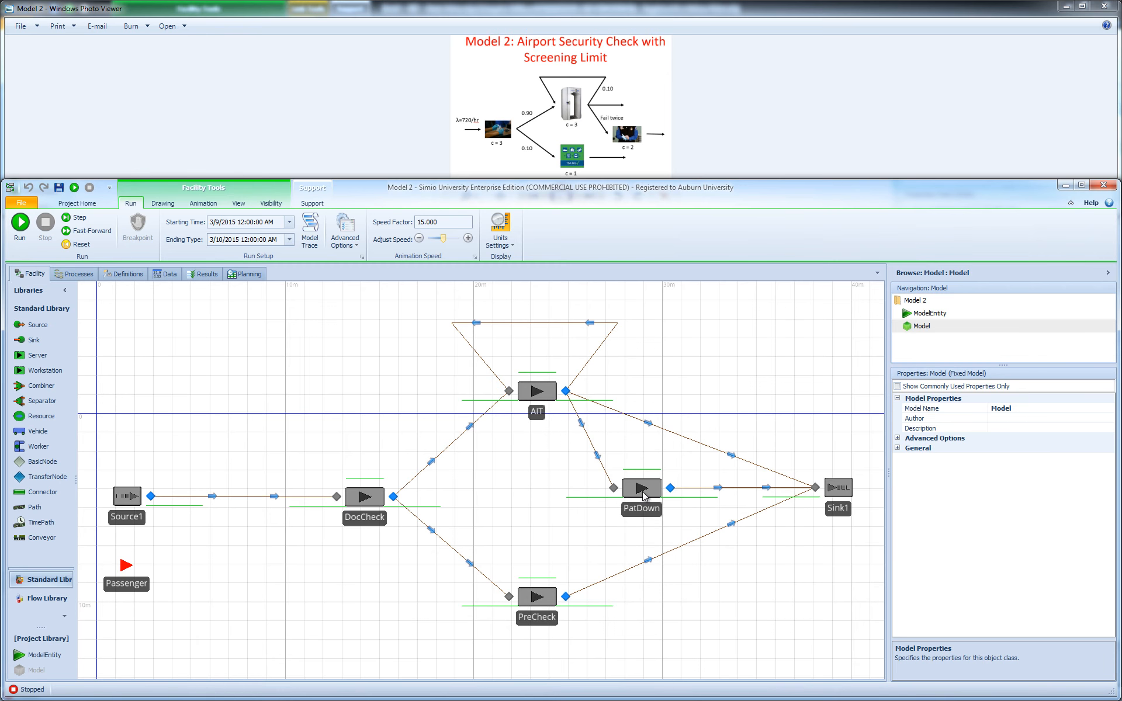
pyautogui.click(590, 443)
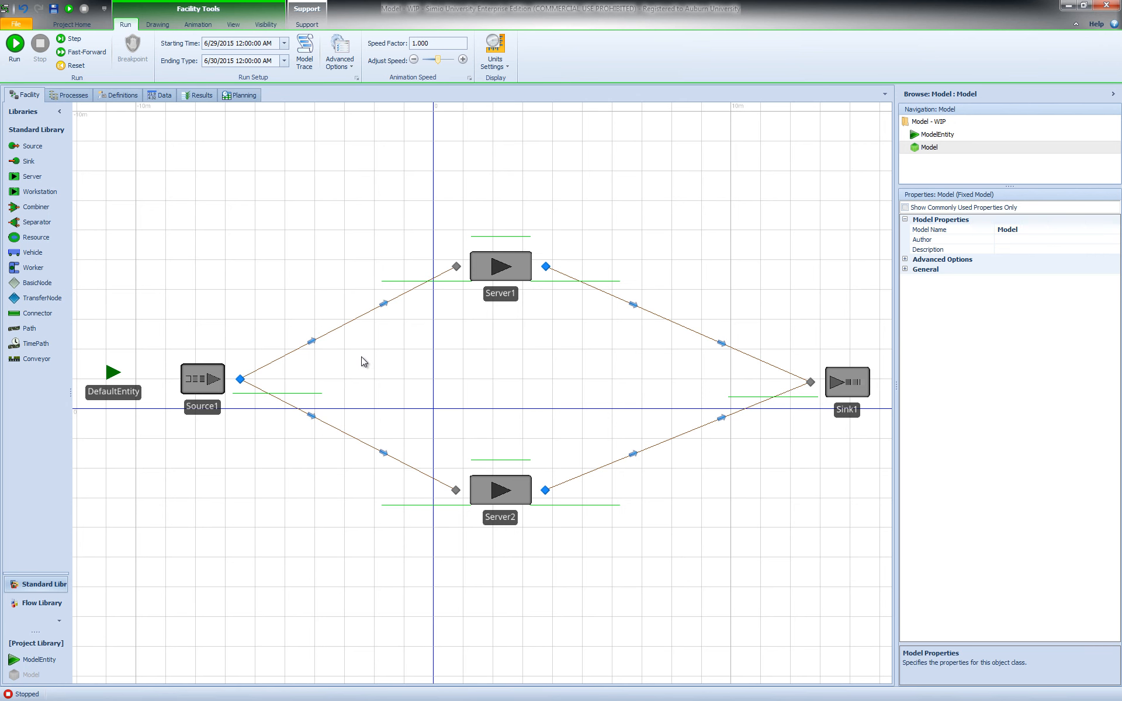
pyautogui.click(352, 322)
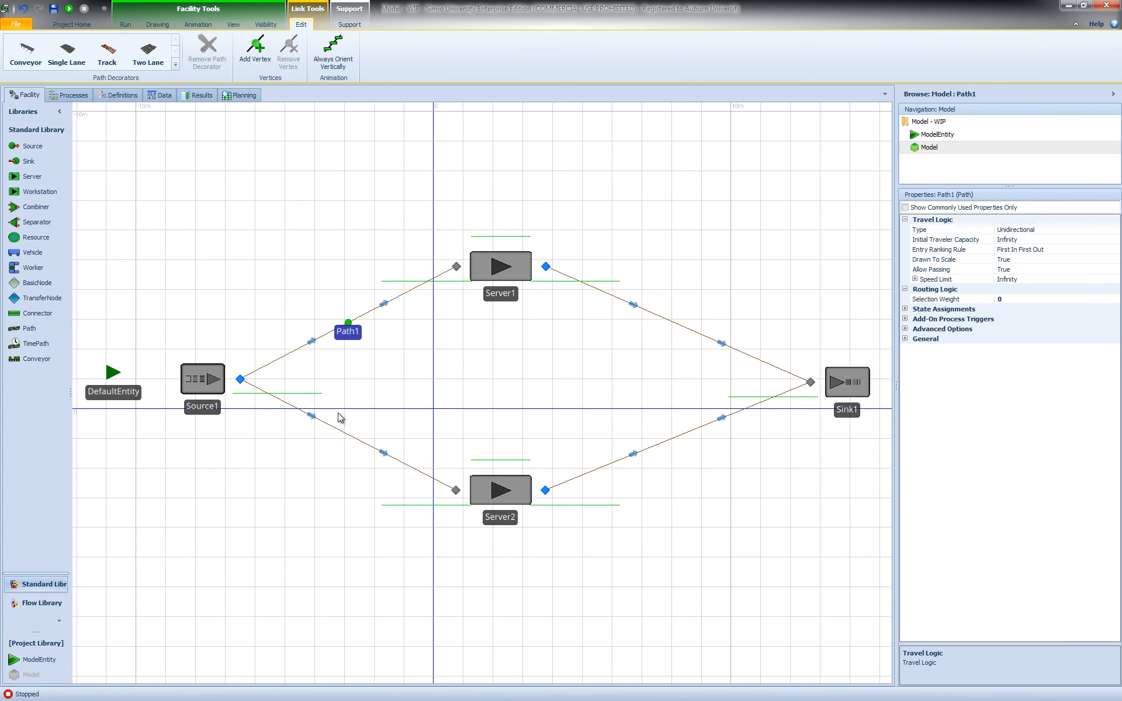
pyautogui.click(346, 435)
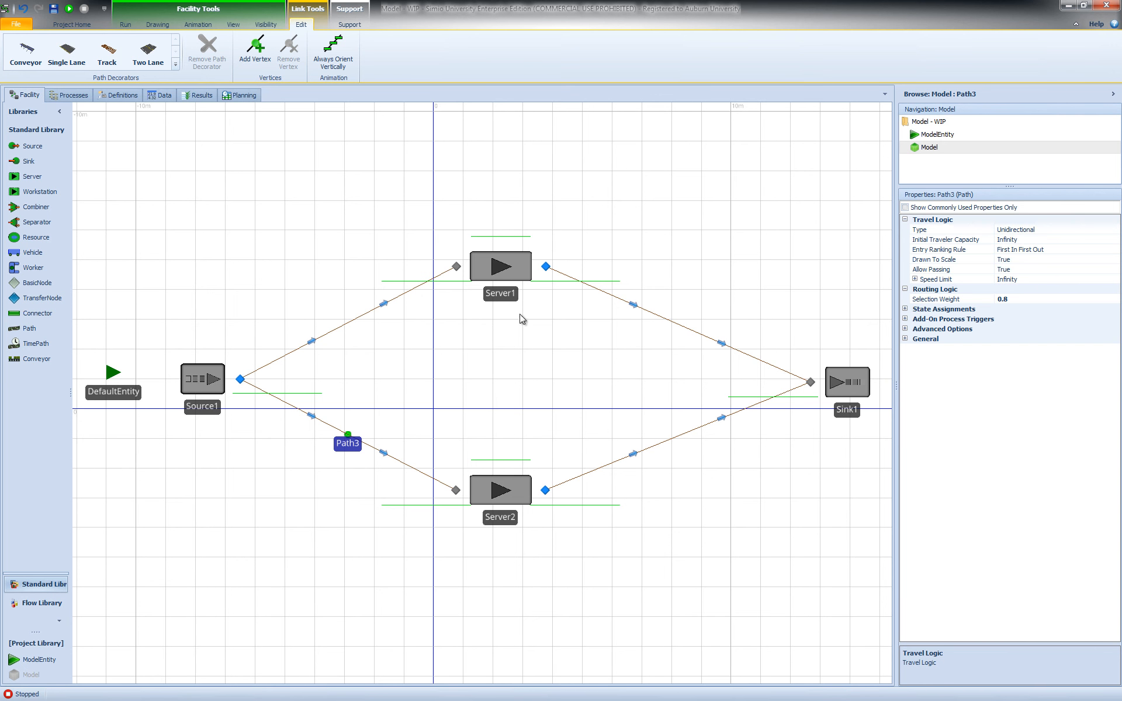
pyautogui.click(352, 323)
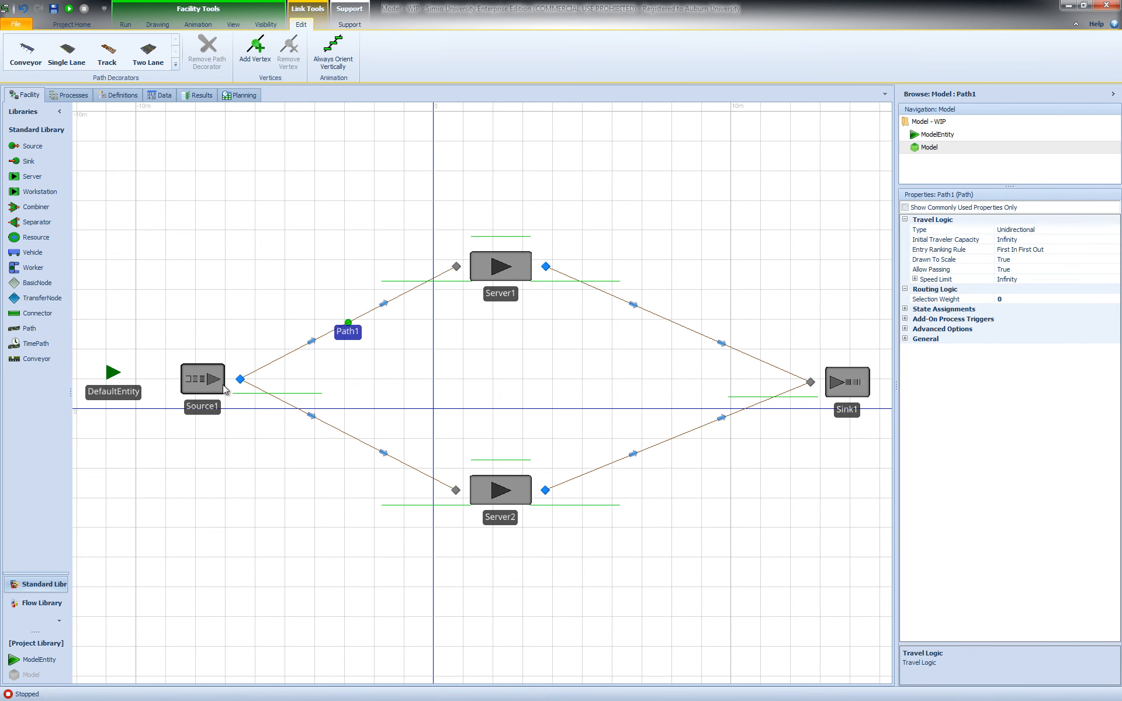
pyautogui.click(401, 370)
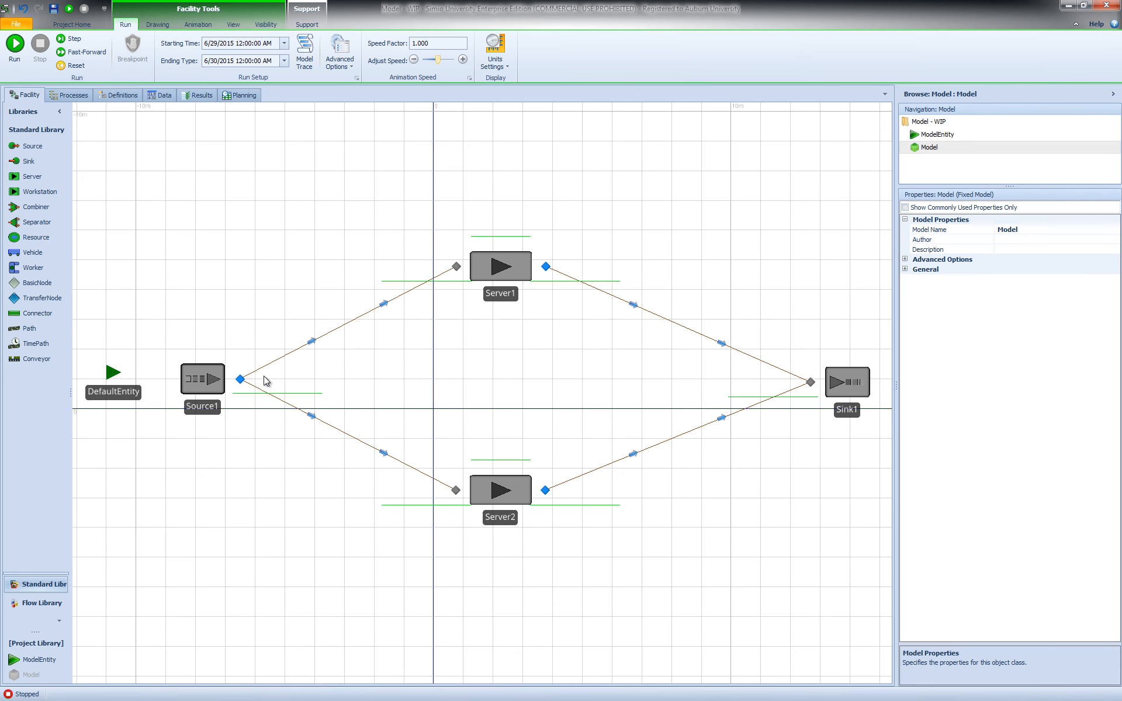
# - Set the outbound link preference of Source1's output node to Specific, with Path1 as the outbound link name
pyautogui.click(240, 379)
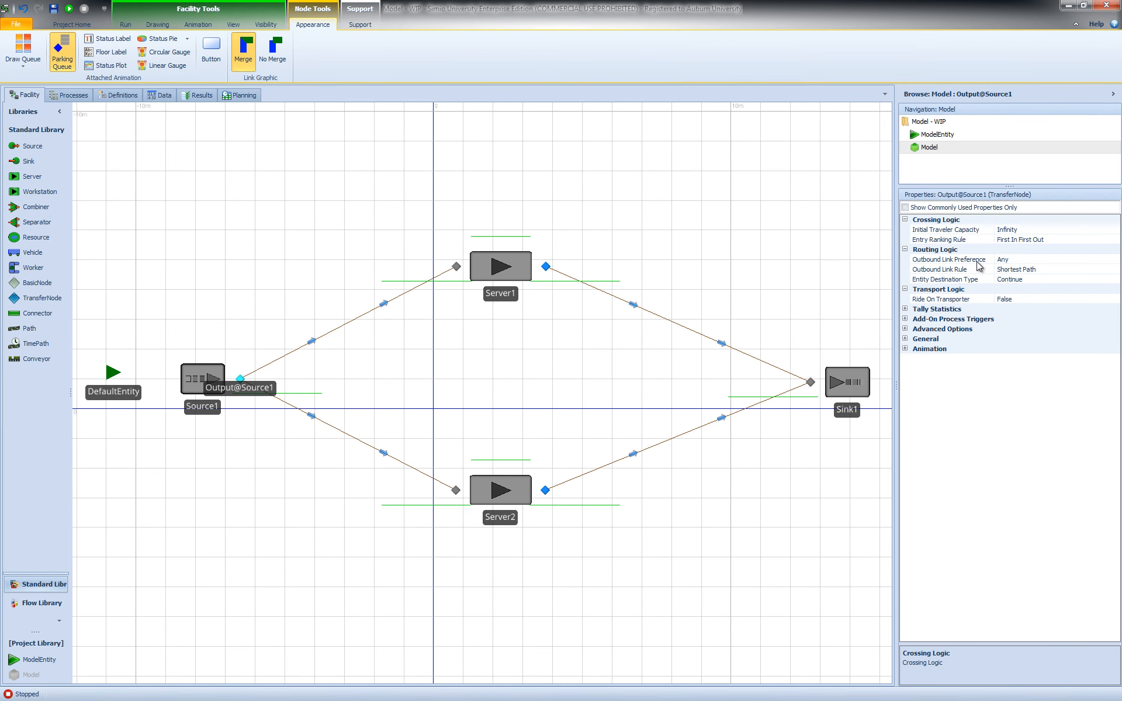
pyautogui.click(1080, 260)
pyautogui.click(1114, 259)
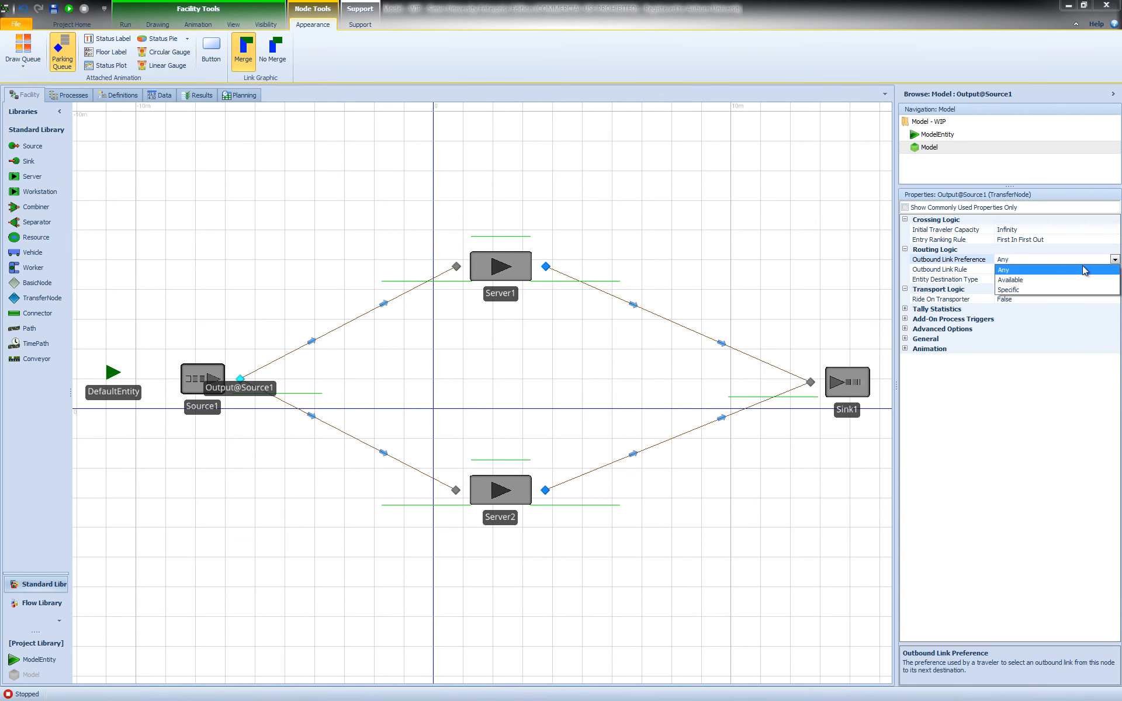
pyautogui.click(1021, 290)
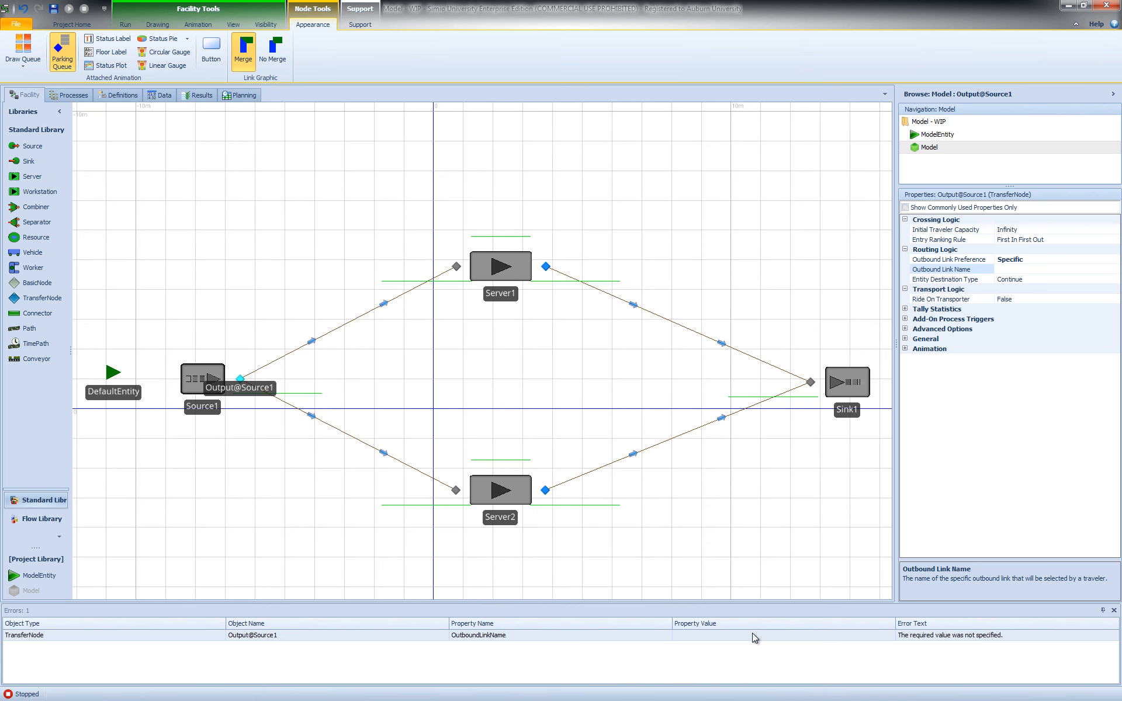
pyautogui.click(1115, 269)
pyautogui.click(1114, 269)
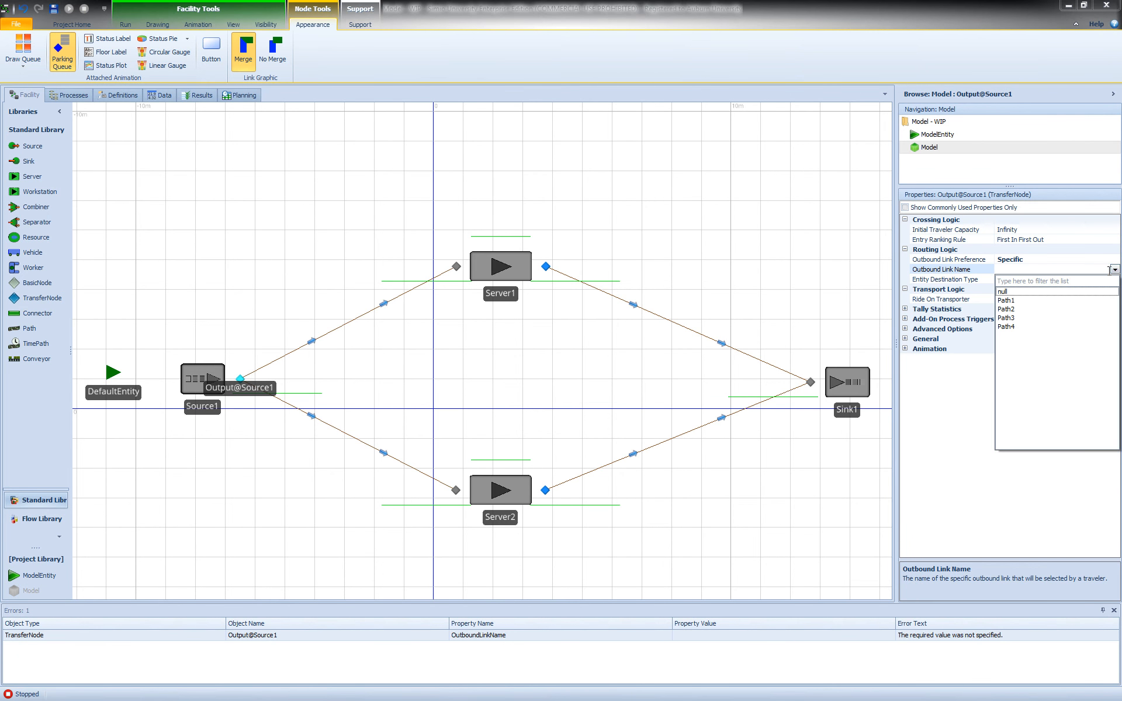
pyautogui.click(1018, 300)
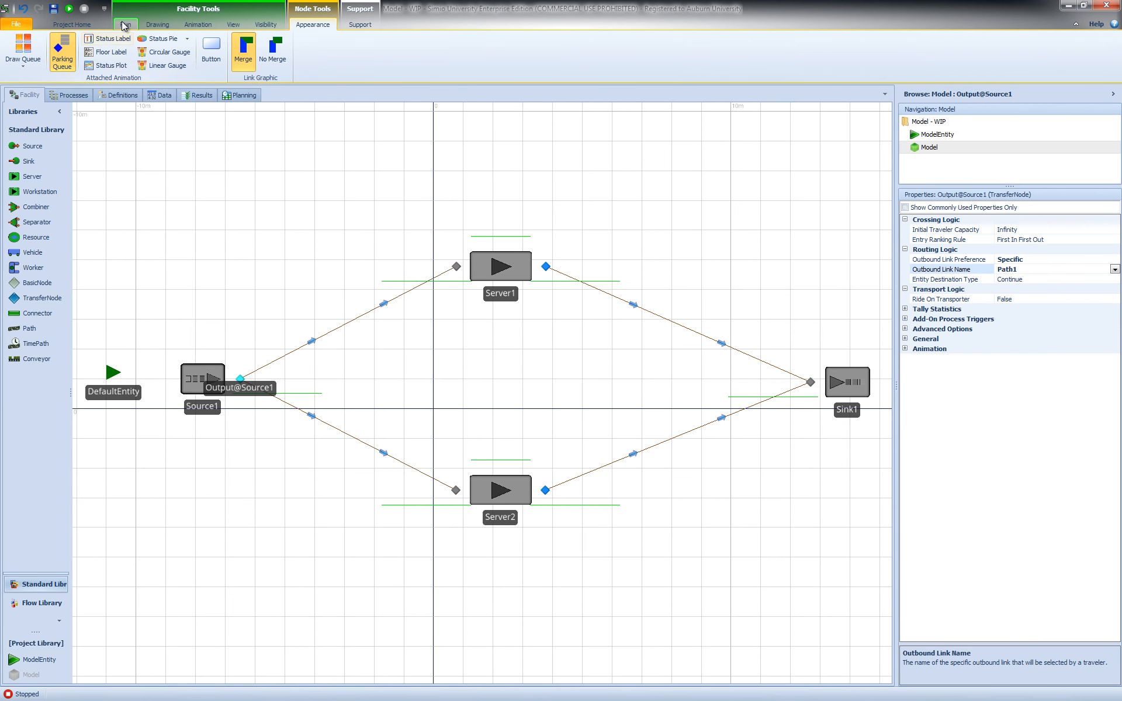
# - Run the model with the specific outbound link and check both outgoing paths' properties and the output node's routing logic
pyautogui.click(69, 8)
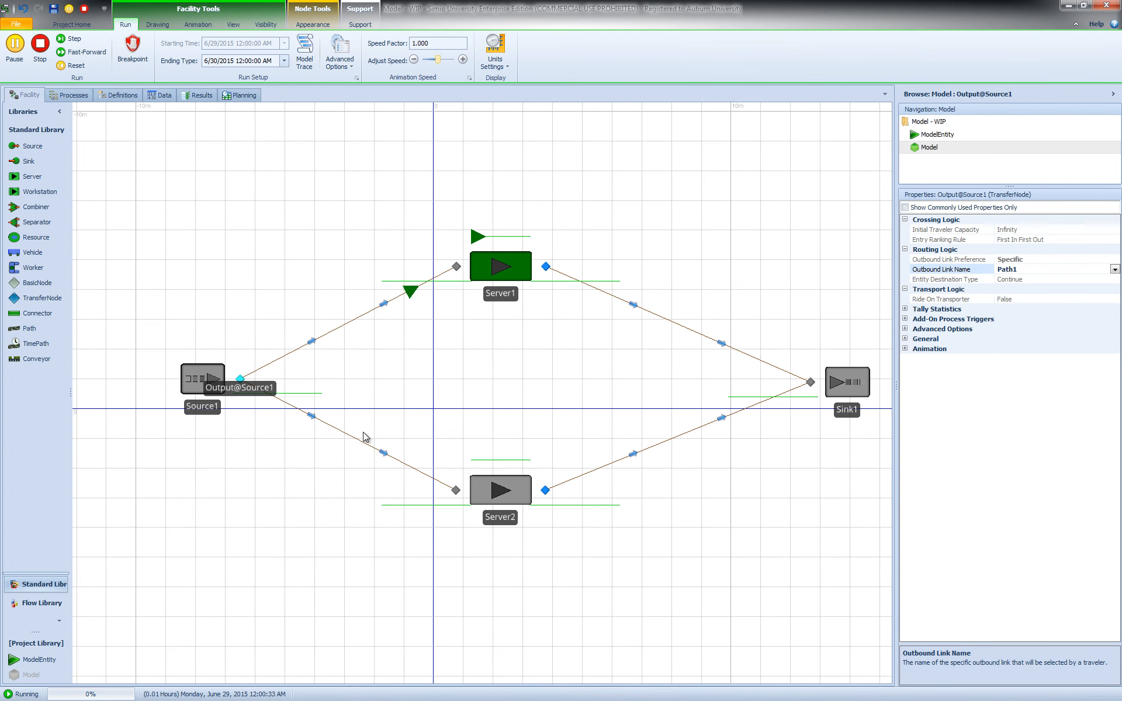
pyautogui.click(357, 320)
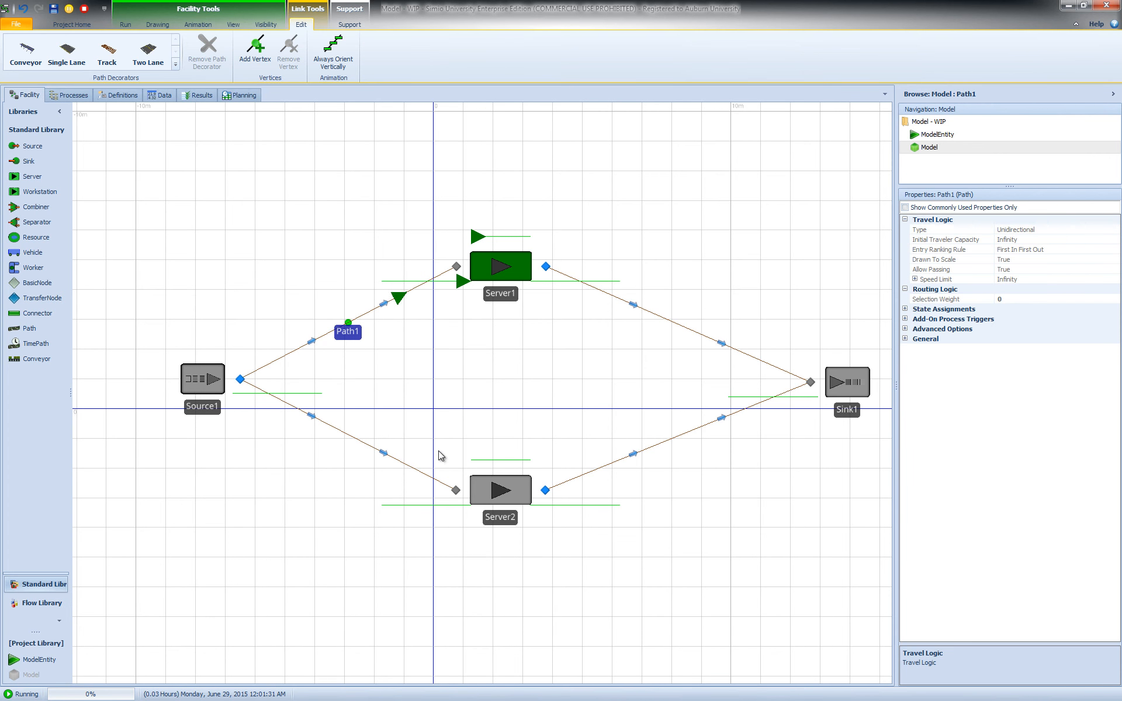
pyautogui.click(371, 446)
pyautogui.click(361, 321)
pyautogui.click(373, 351)
pyautogui.click(240, 380)
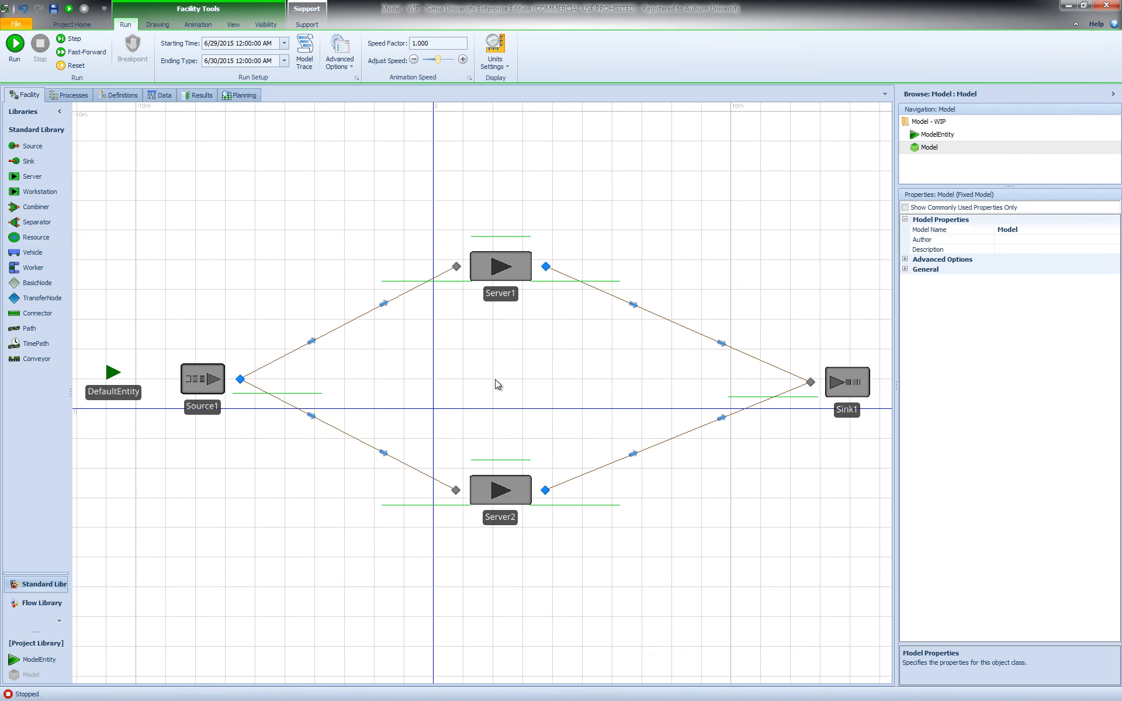
pyautogui.click(240, 380)
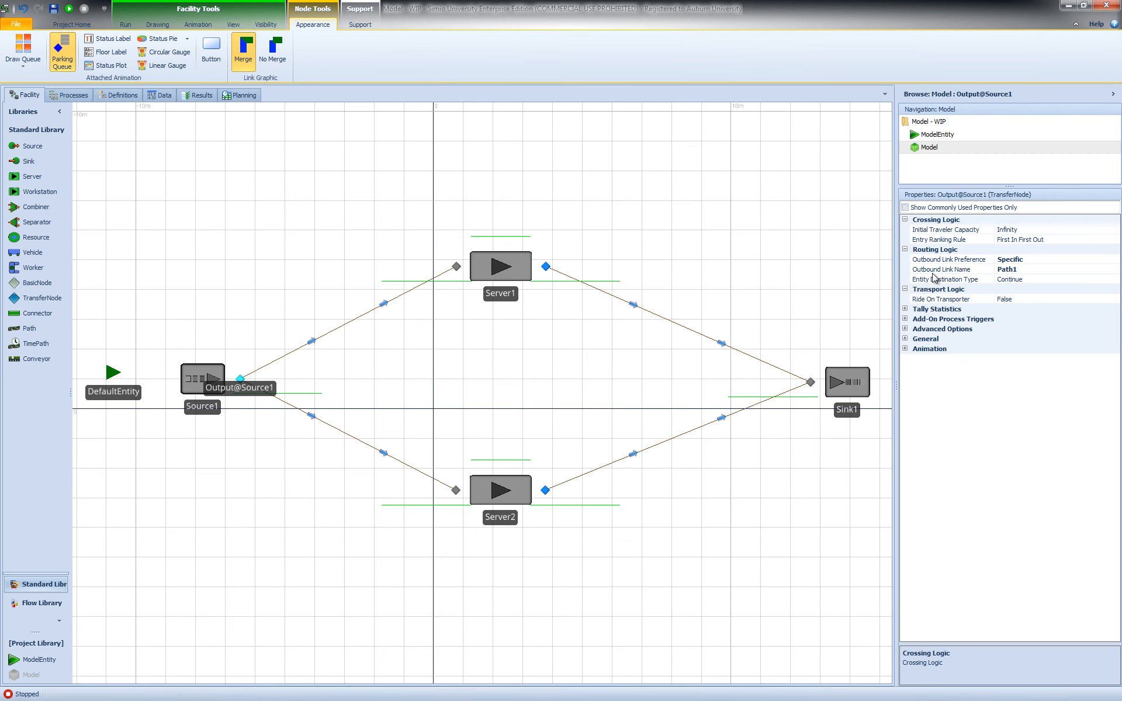